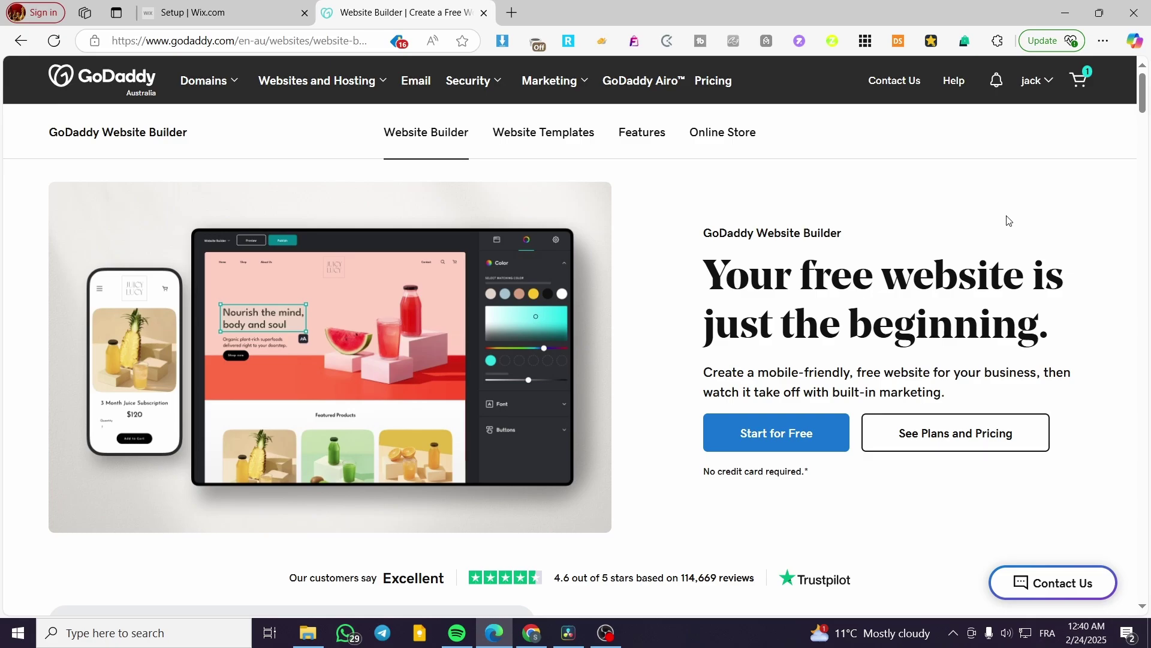
Go to My Products from the account menu and review the existing business websites.
click(1048, 84)
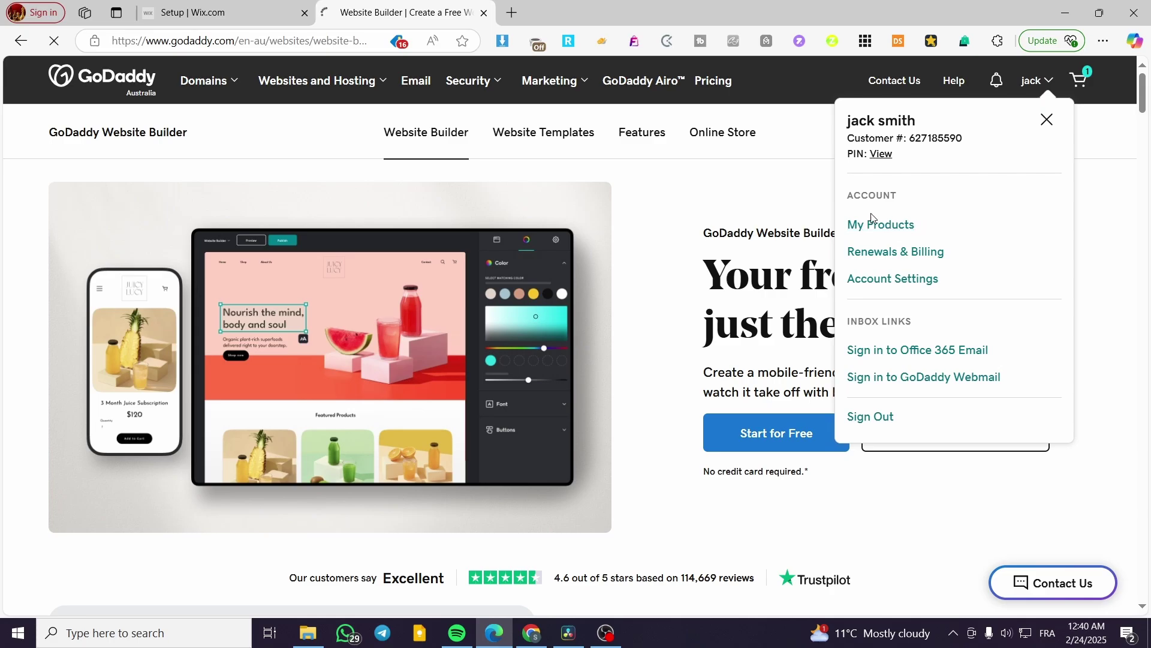
click(883, 224)
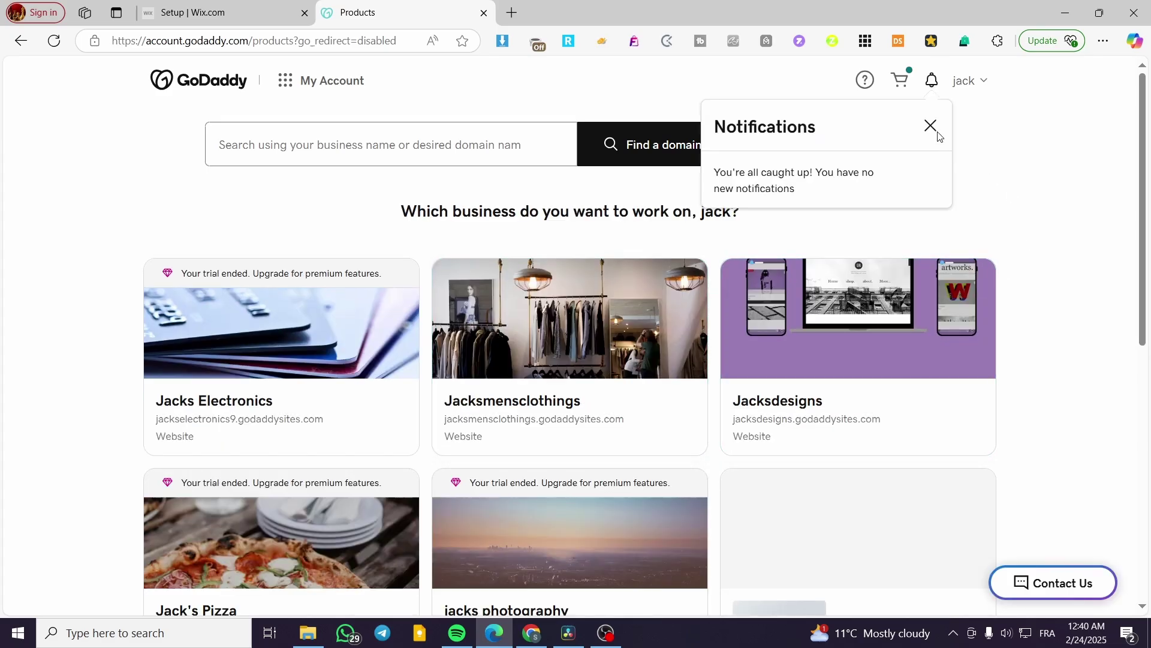
click(930, 124)
scroll(568, 349, down, 4)
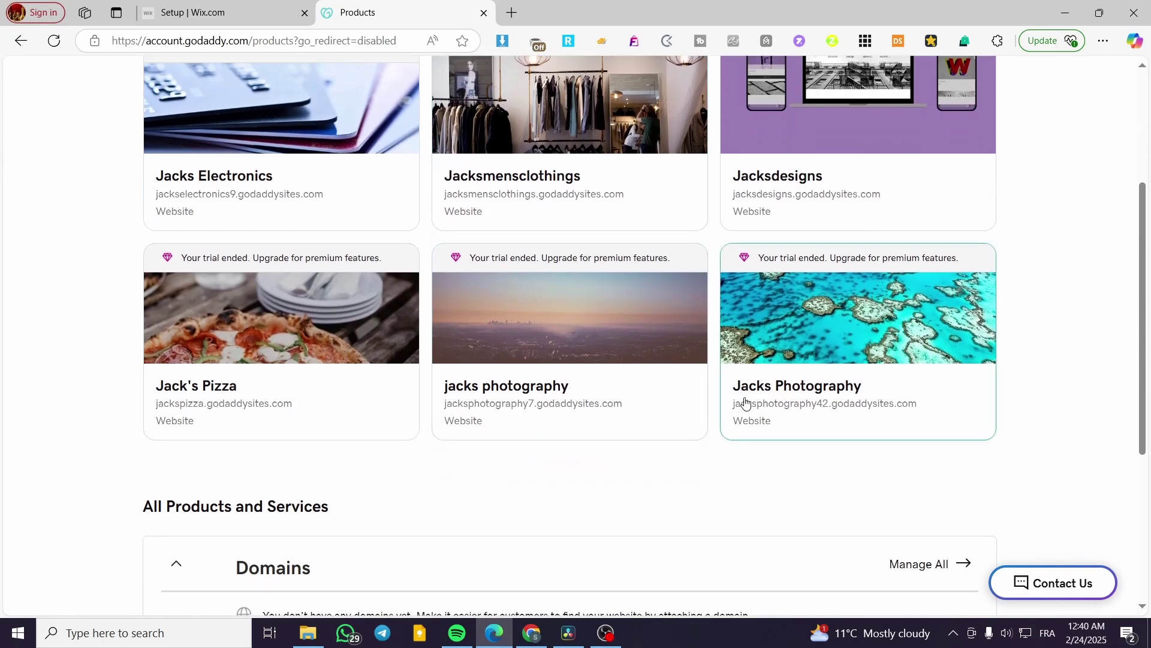
scroll(743, 404, up, 4)
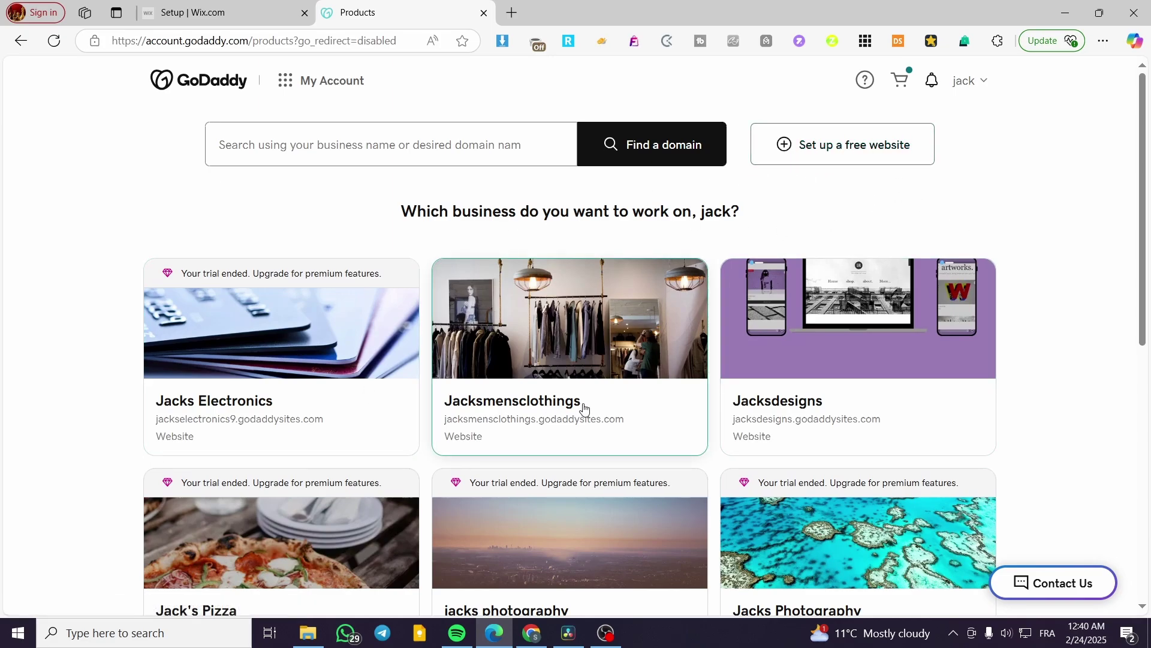
Start a free website with the 'Sell with an online store' option.
click(830, 145)
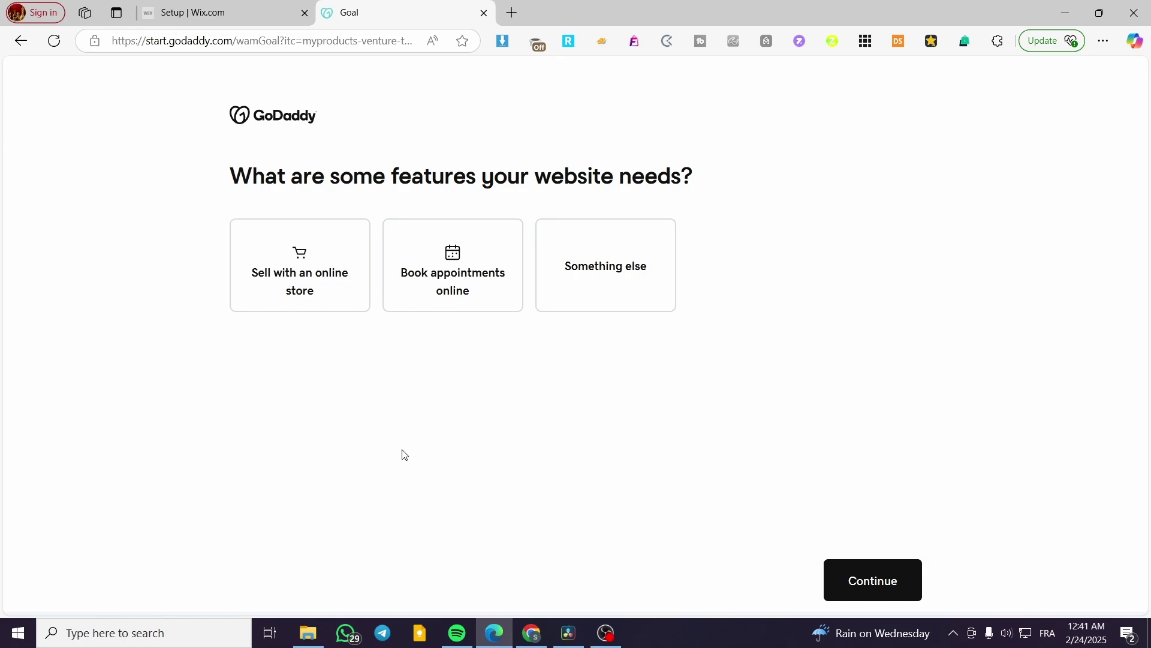
click(303, 265)
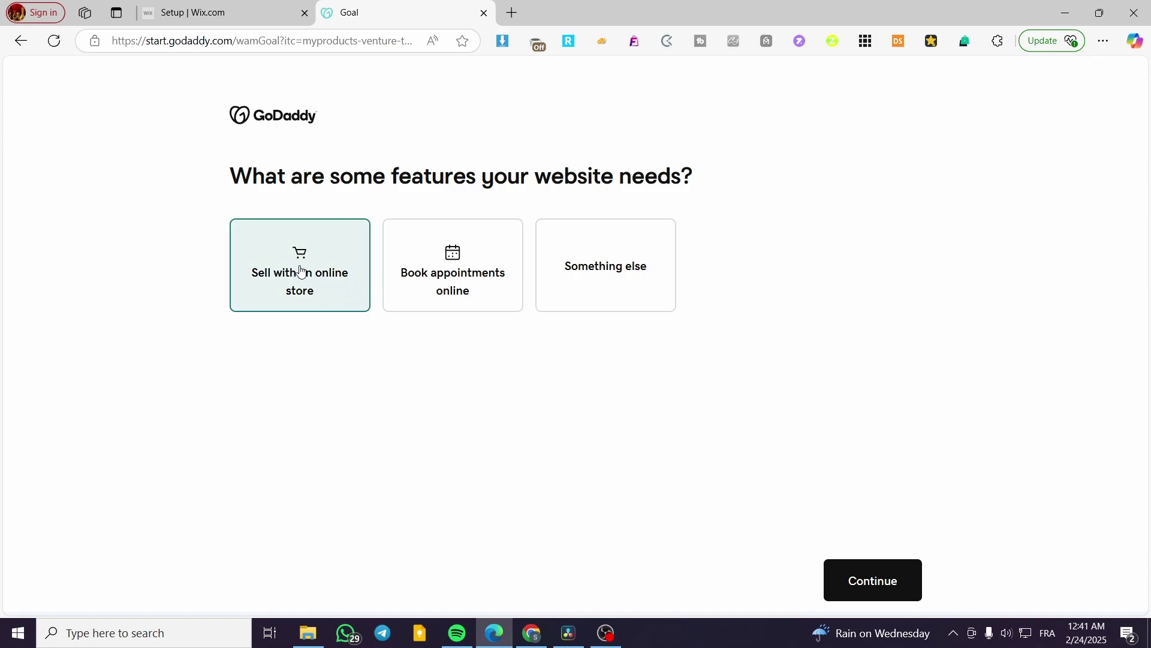
click(900, 582)
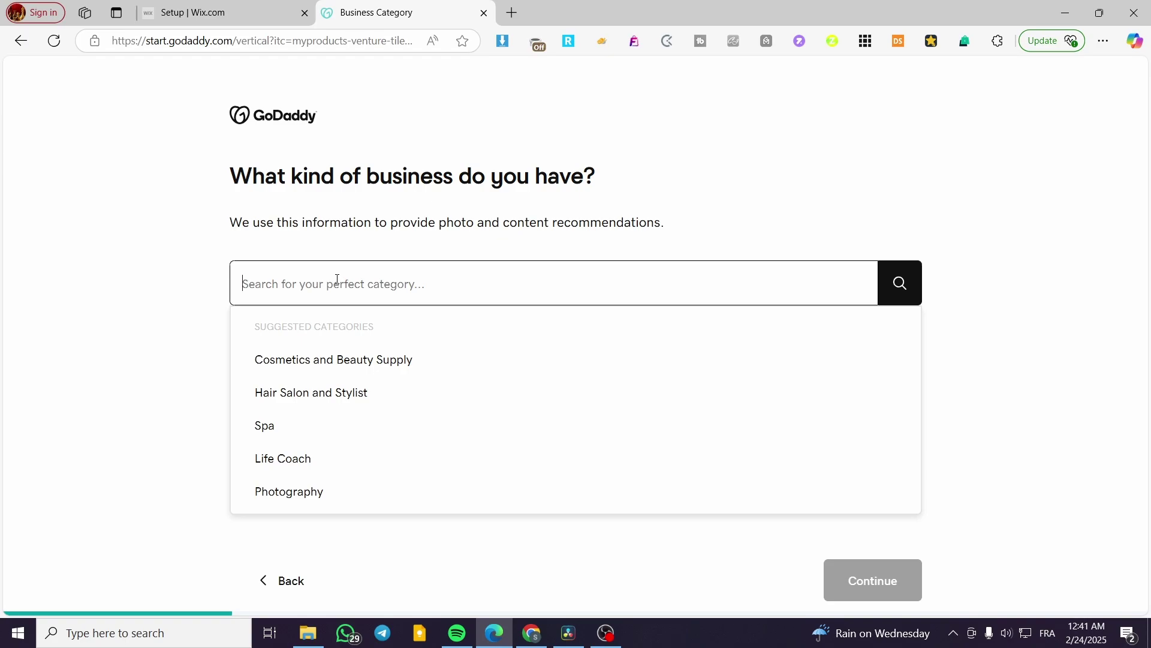
Search 'Clothing' and choose Clothing Store as the business category.
text(C)
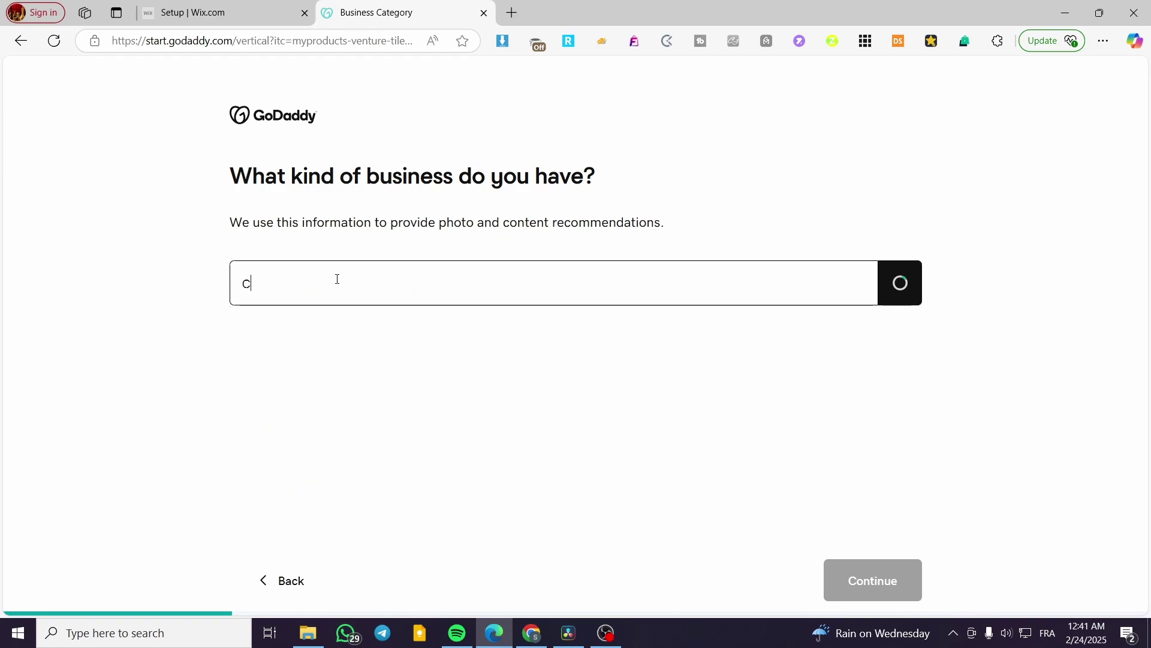
text(lothing)
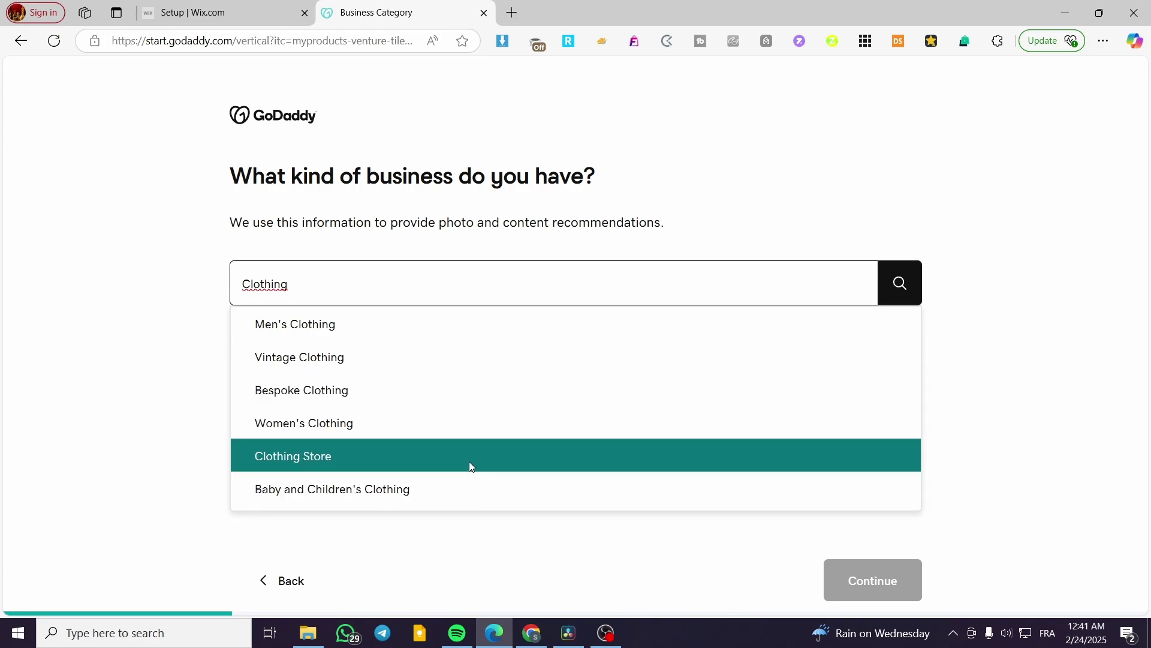
click(470, 466)
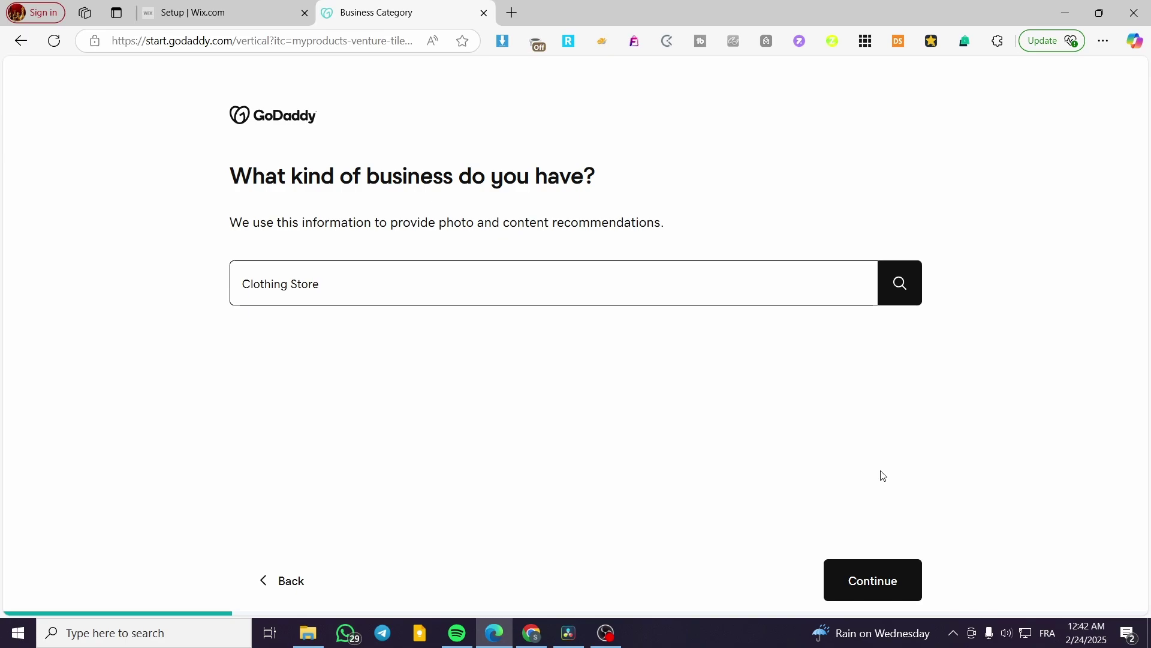
click(885, 578)
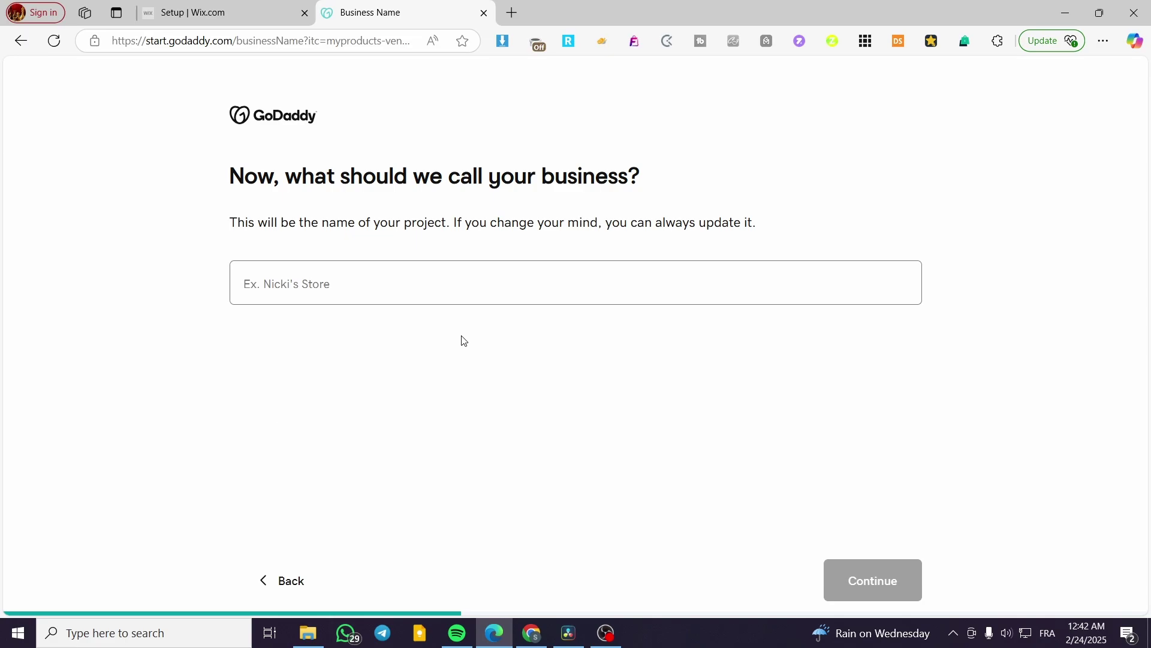
Enter 'Jacksclothing' as the business name and continue.
text(JAc)
key(BackSpace)
key(BackSpace)
text(ac)
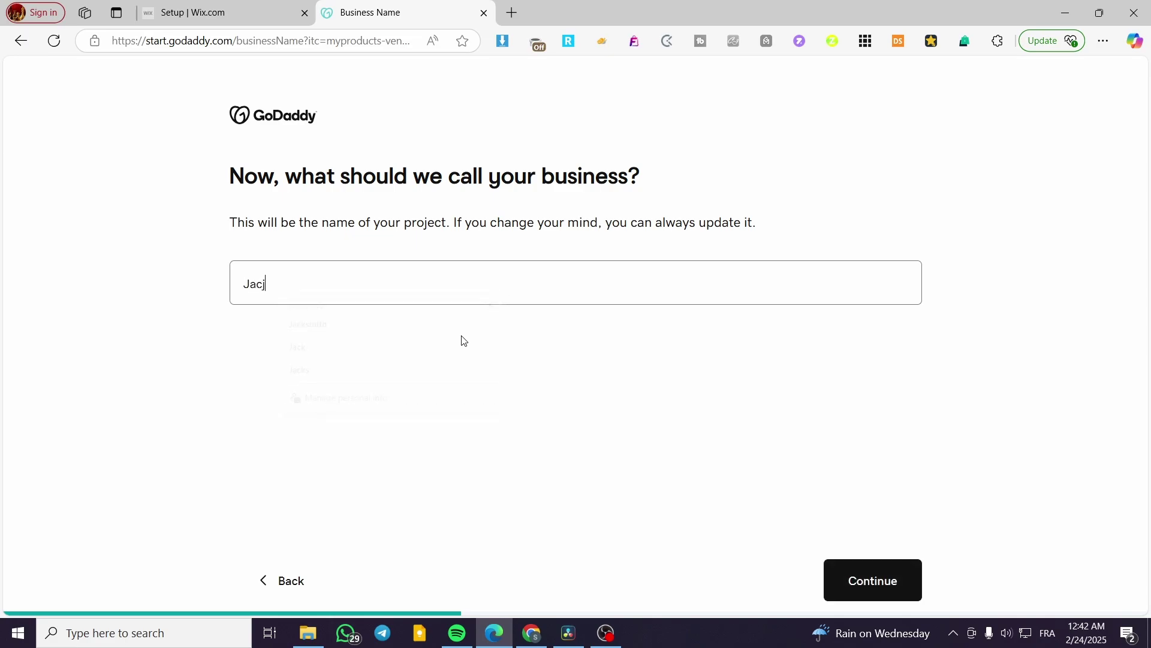
text(ks)
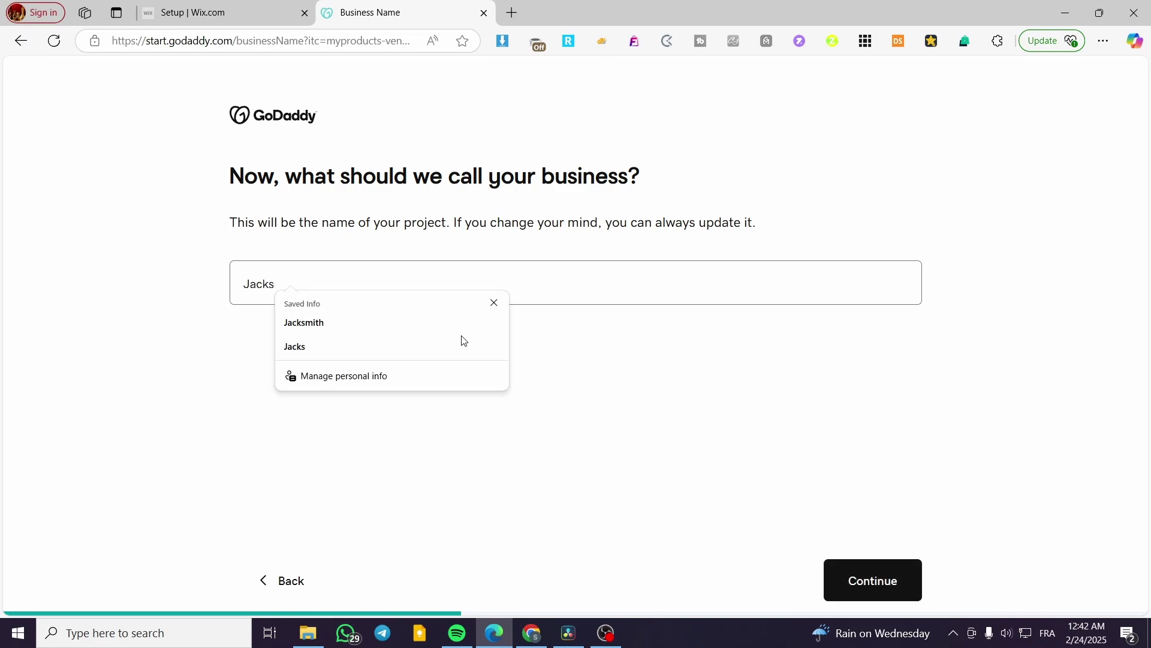
text(clo)
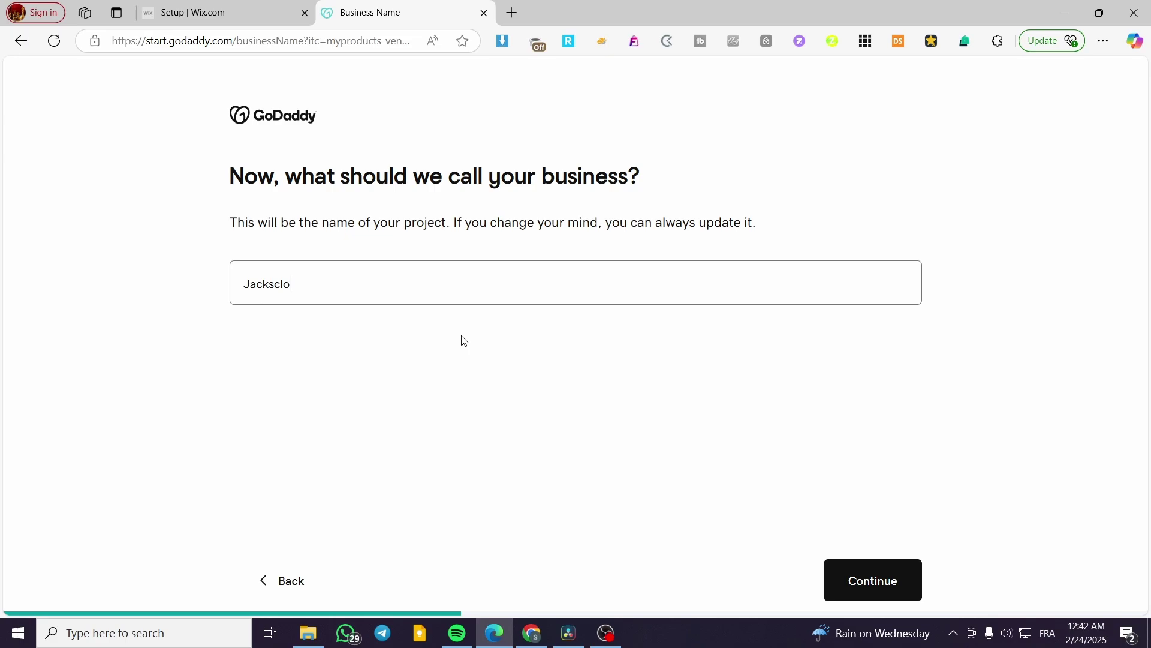
text(thing)
click(905, 573)
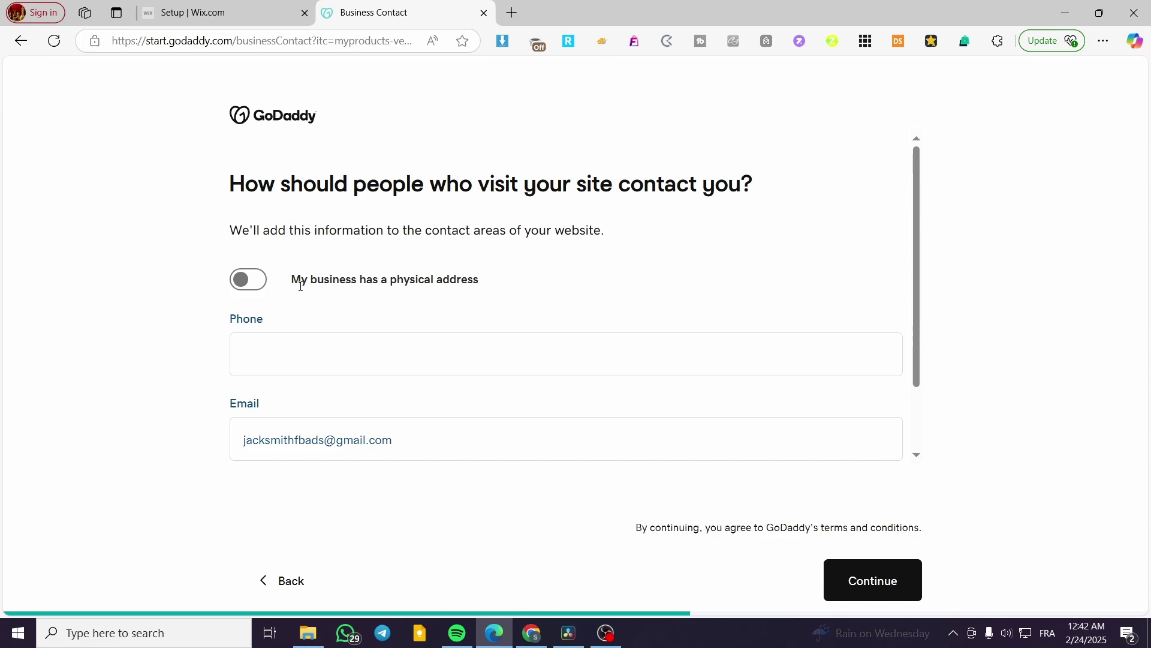
Clear the pre-filled contact email, leave the physical address option off, and continue.
click(251, 290)
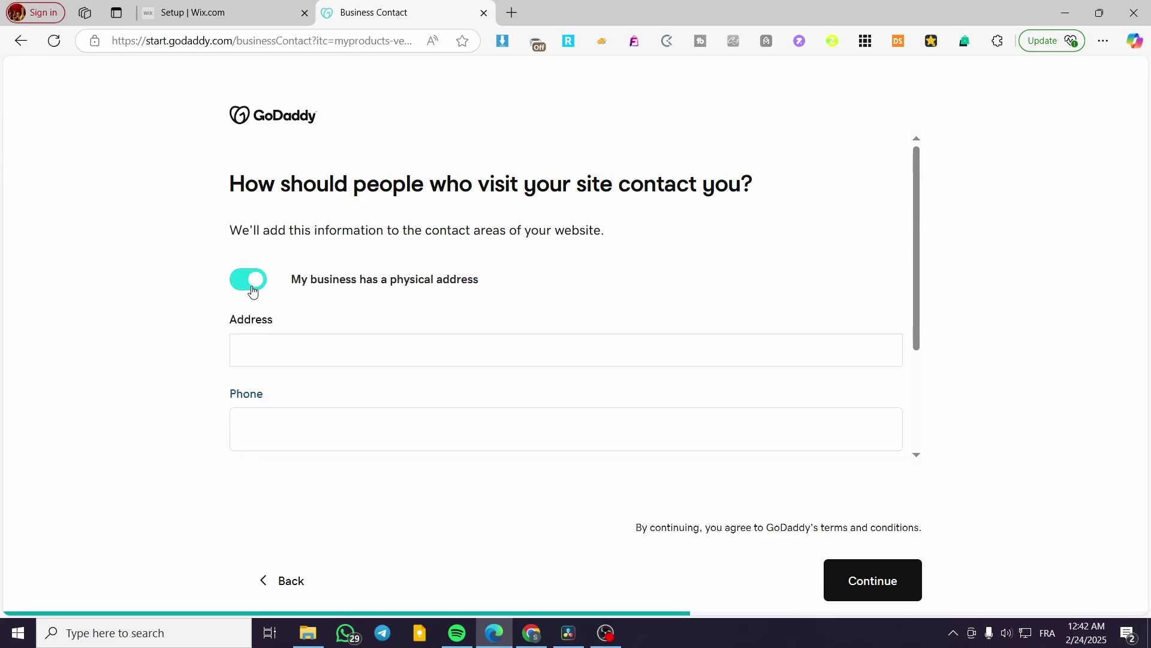
click(254, 290)
click(255, 286)
scroll(324, 424, down, 3)
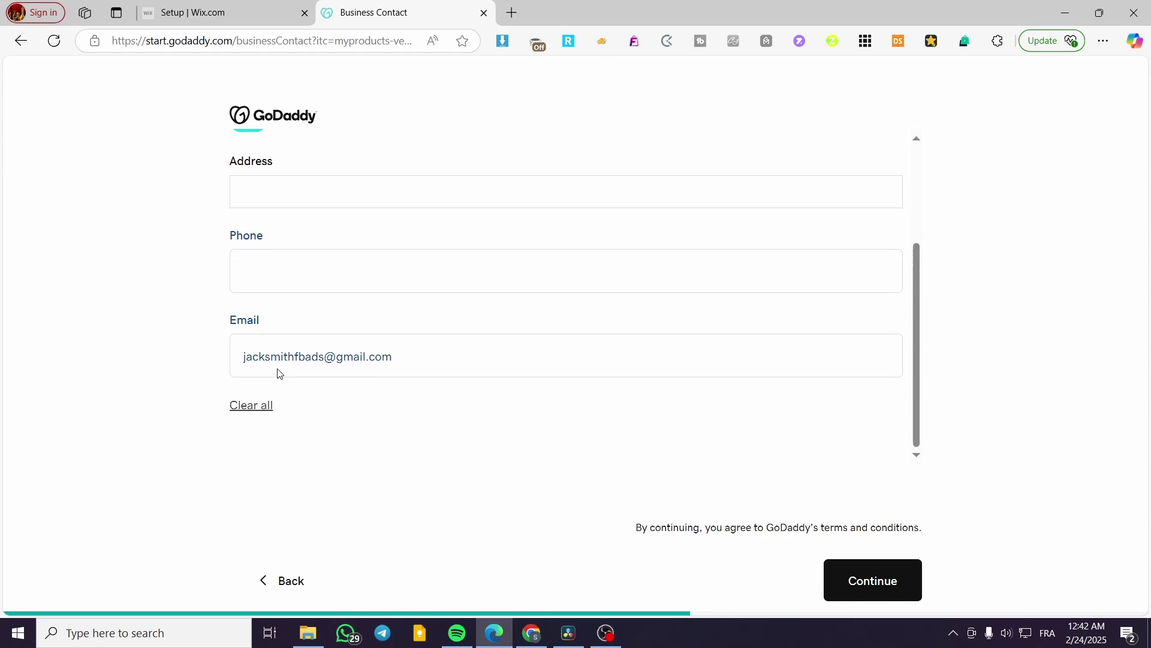
click(316, 410)
scroll(319, 360, up, 3)
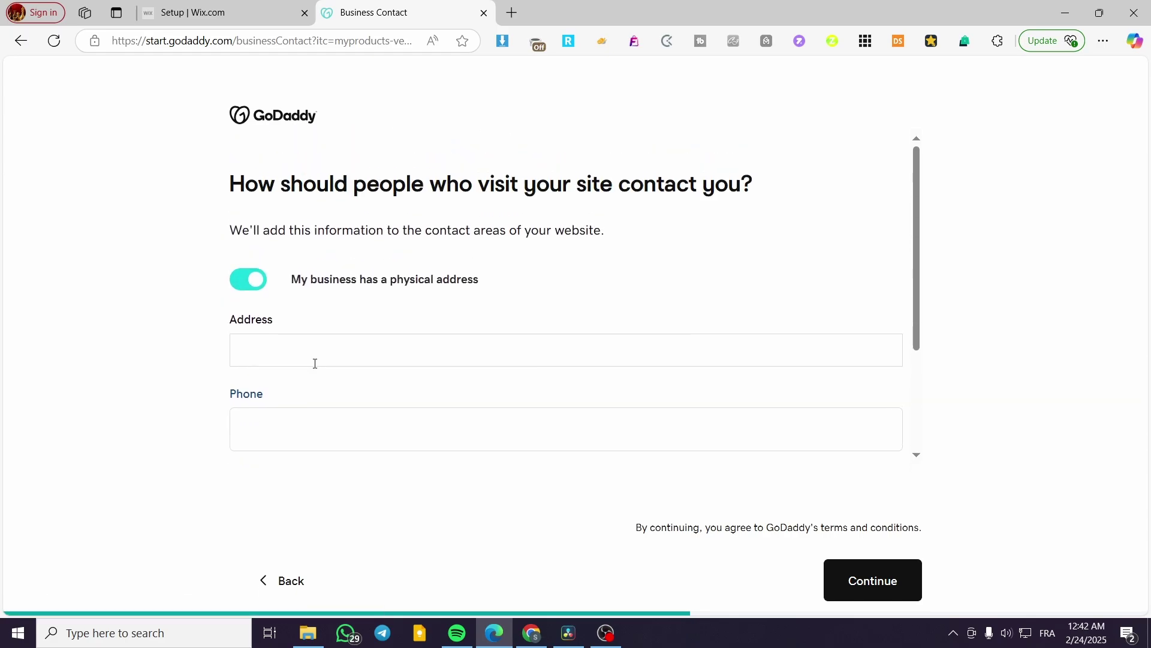
scroll(297, 312, down, 3)
scroll(252, 252, up, 3)
click(246, 279)
scroll(502, 362, down, 2)
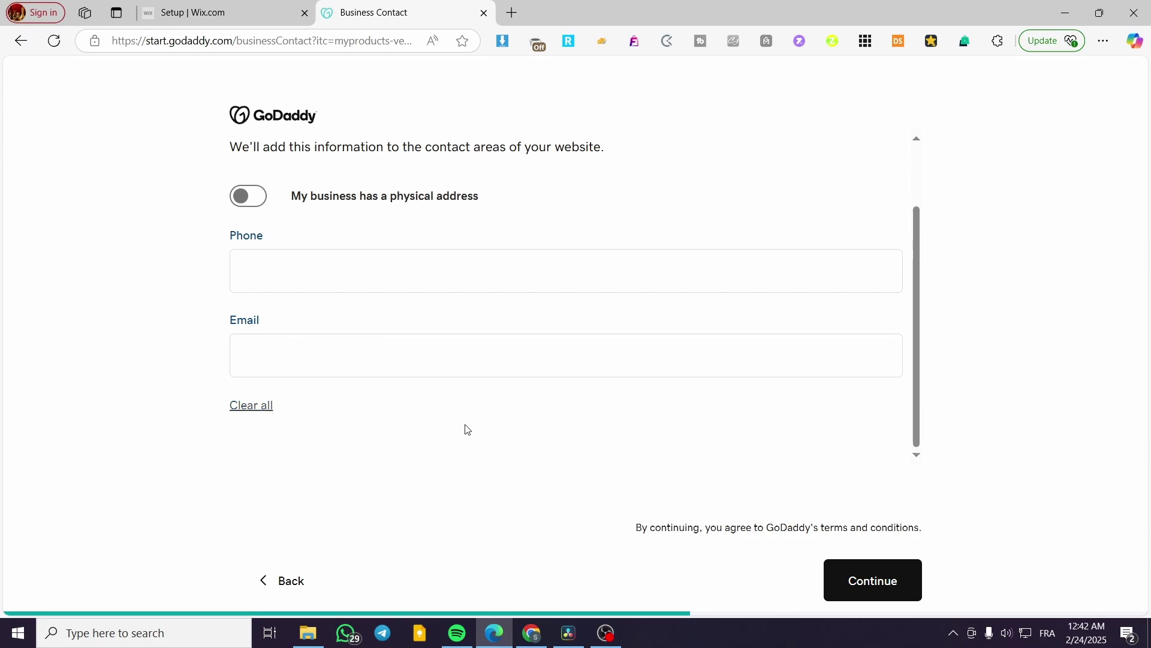
click(886, 580)
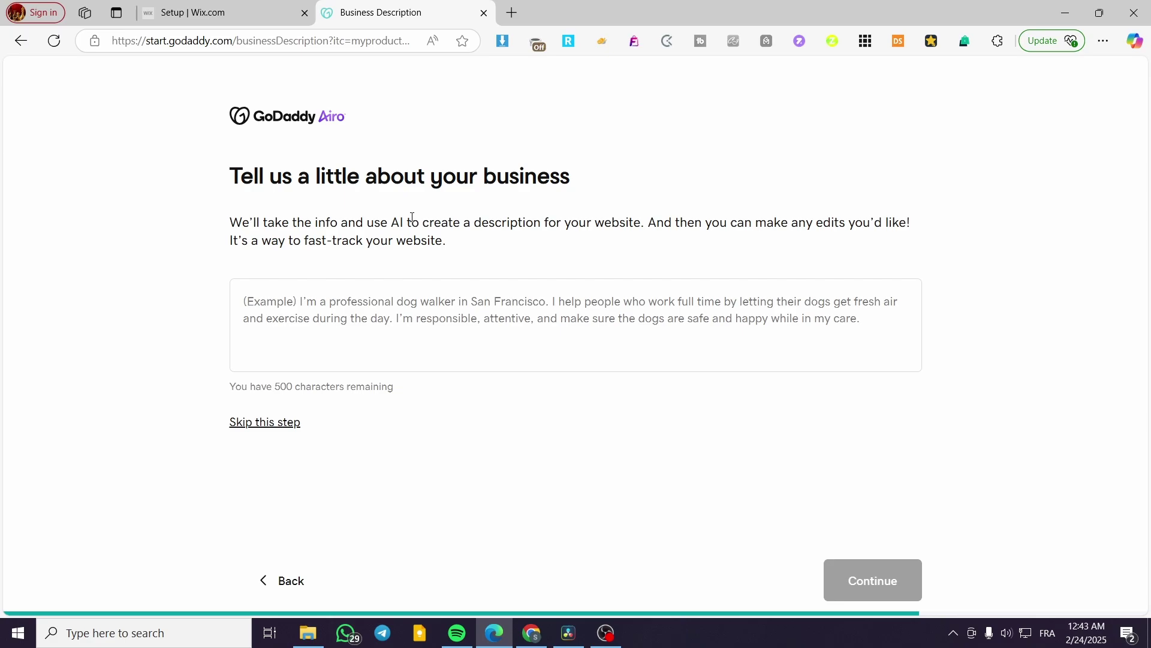
Enter the description 'we sell a big variety of new casual clothings'.
click(343, 314)
text(we)
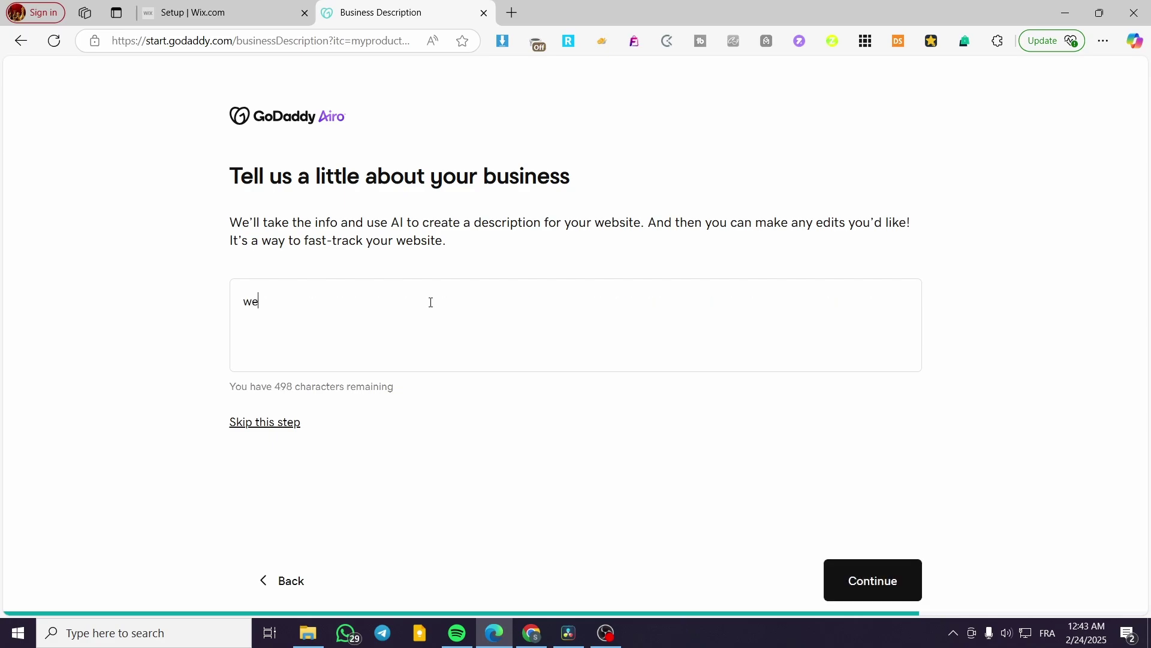
text( sell a b)
text(ig)
key(BackSpace)
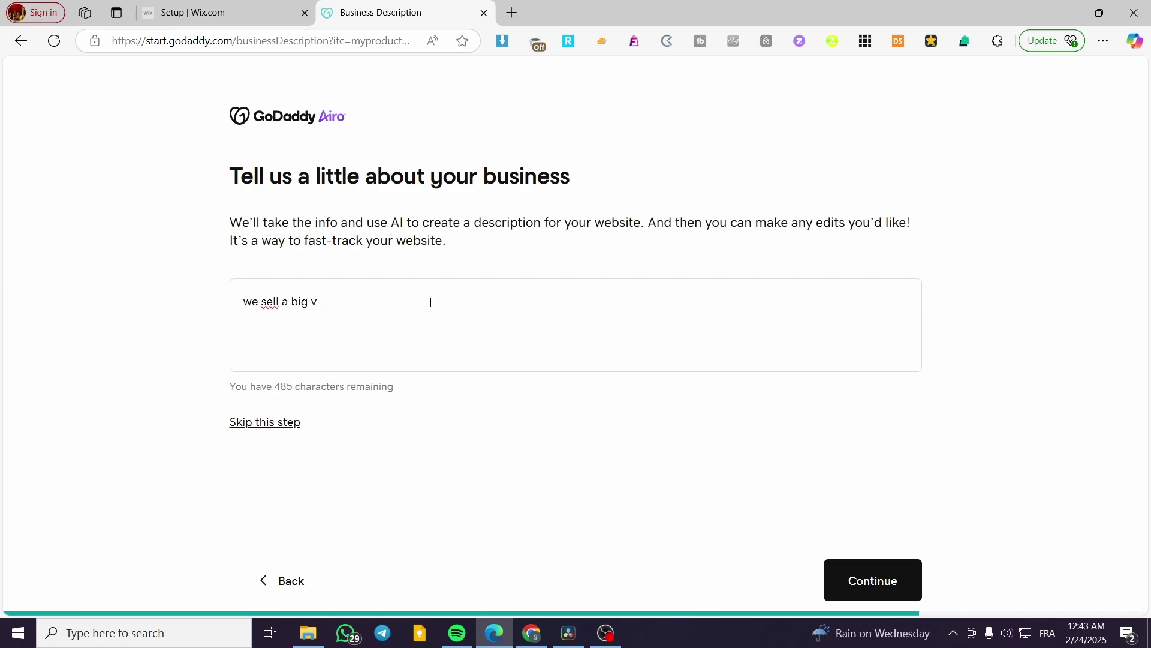
text(ariety of ne)
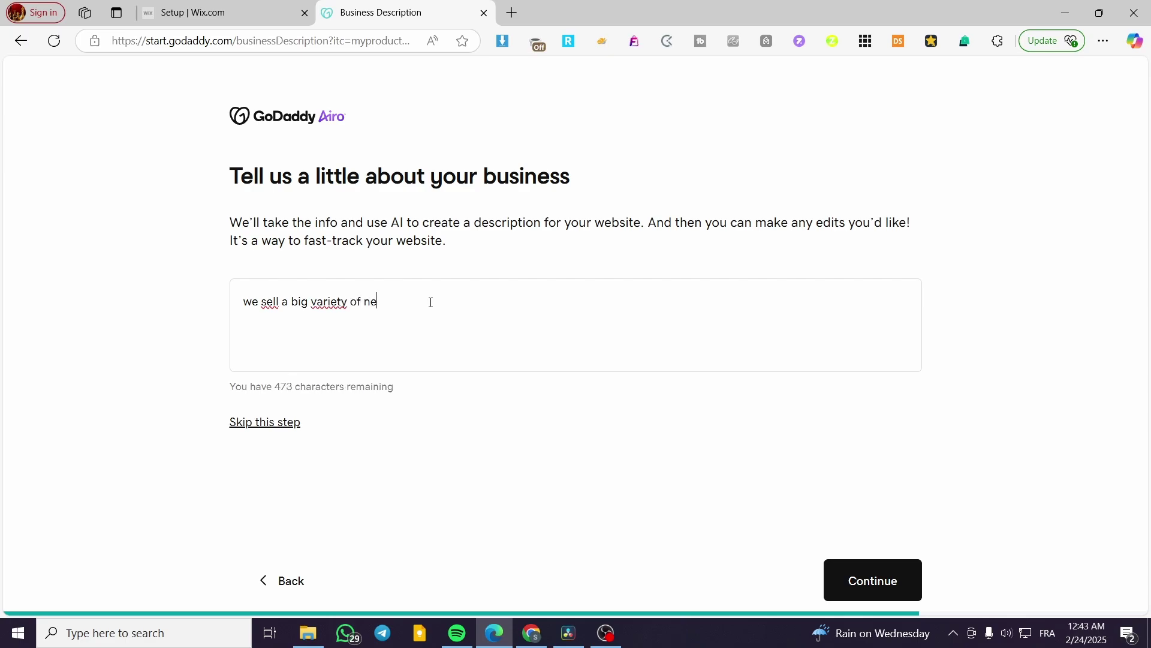
text(w casual clothings)
Build the Jacksclothing site and close the Compare plans dialog.
click(843, 573)
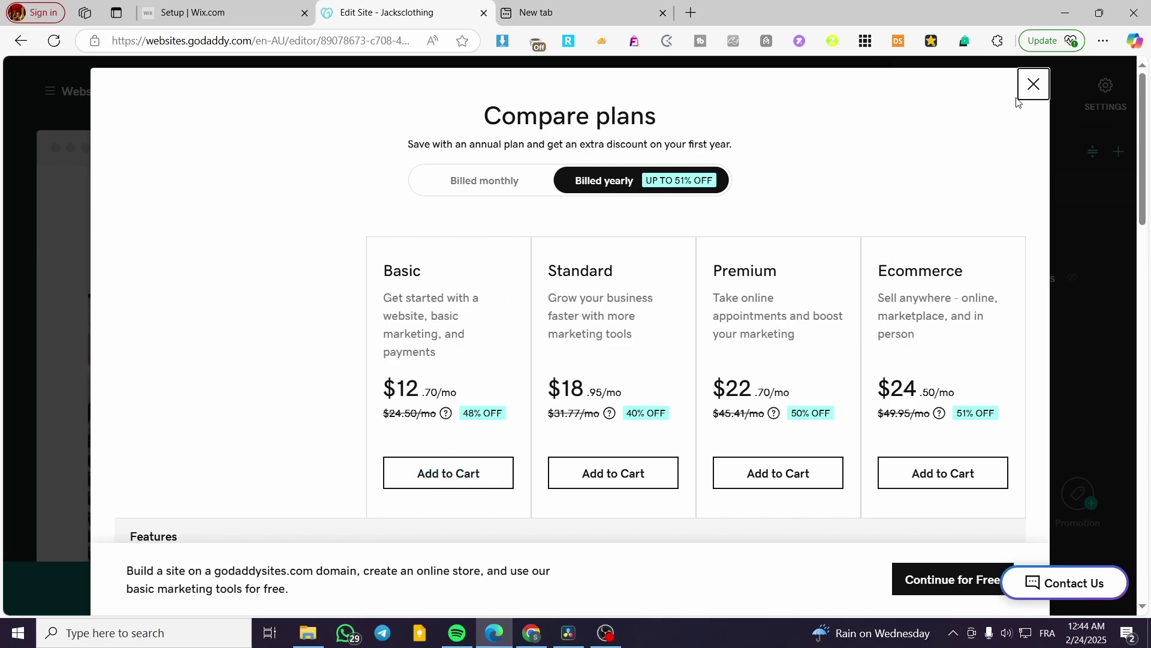
click(1032, 85)
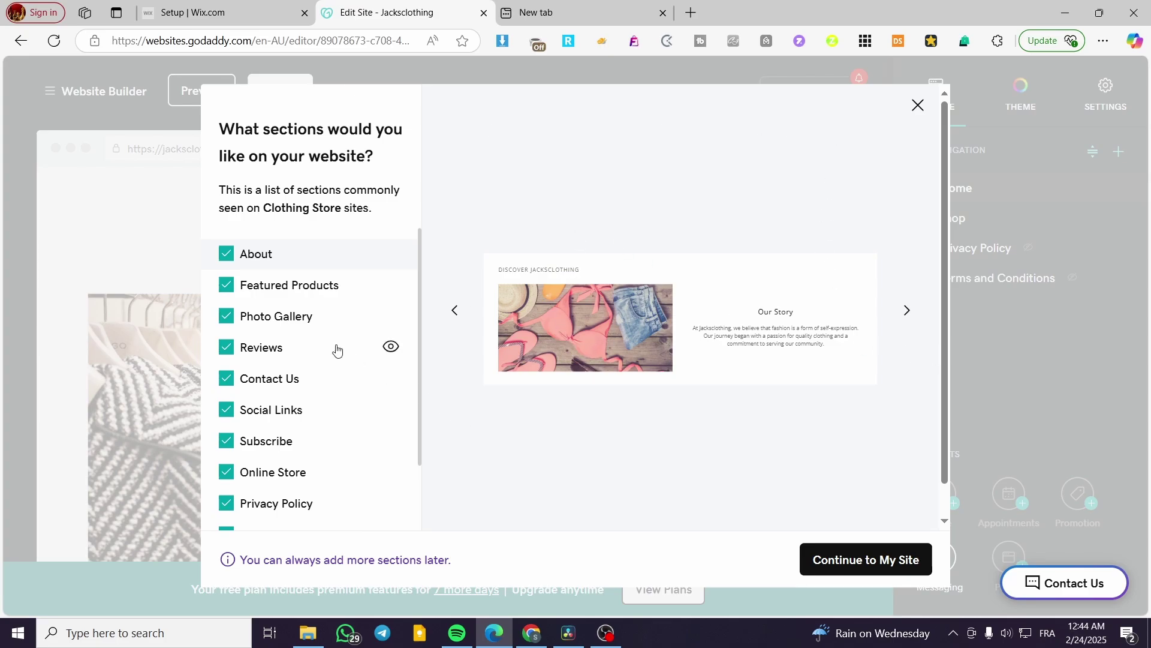
Preview the suggested sections, including Photo Gallery, Reviews, Contact Us, Subscribe and Online Store.
scroll(335, 348, down, 2)
scroll(335, 347, up, 2)
click(390, 285)
click(387, 318)
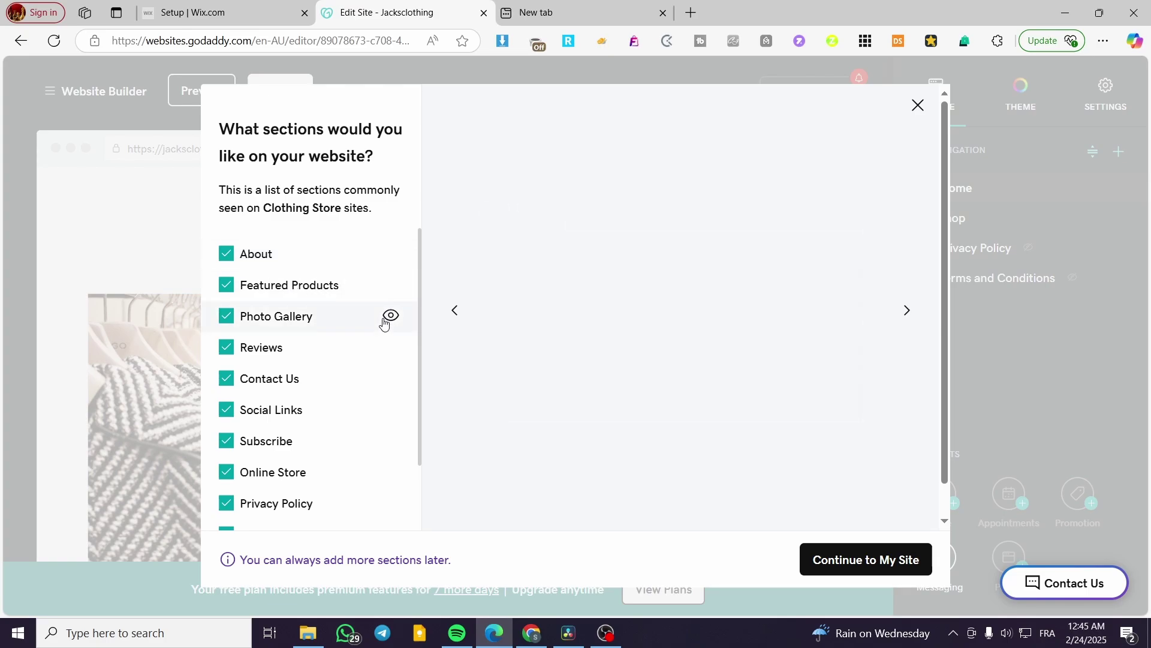
click(389, 347)
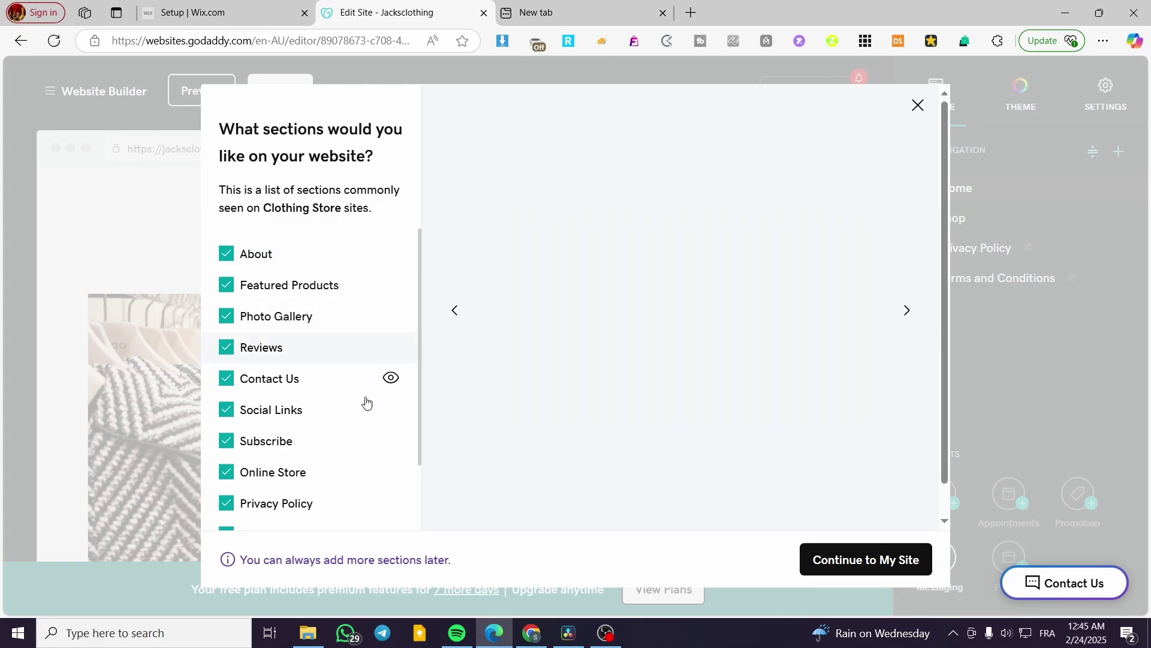
click(390, 378)
click(391, 412)
scroll(392, 420, down, 1)
click(390, 367)
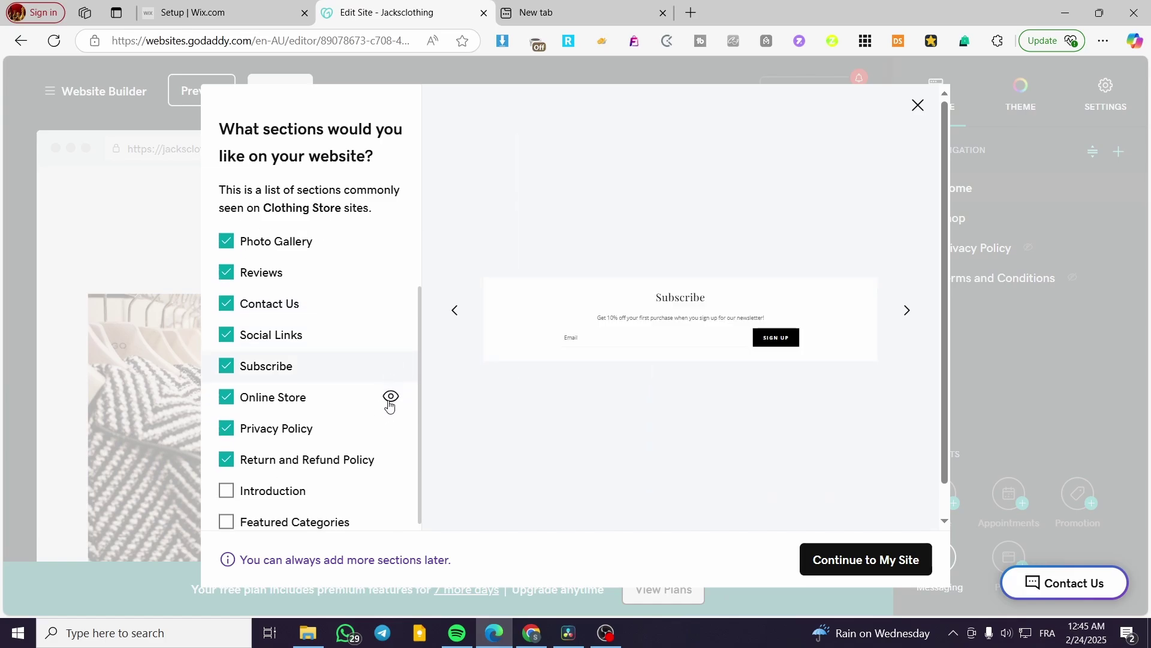
click(390, 399)
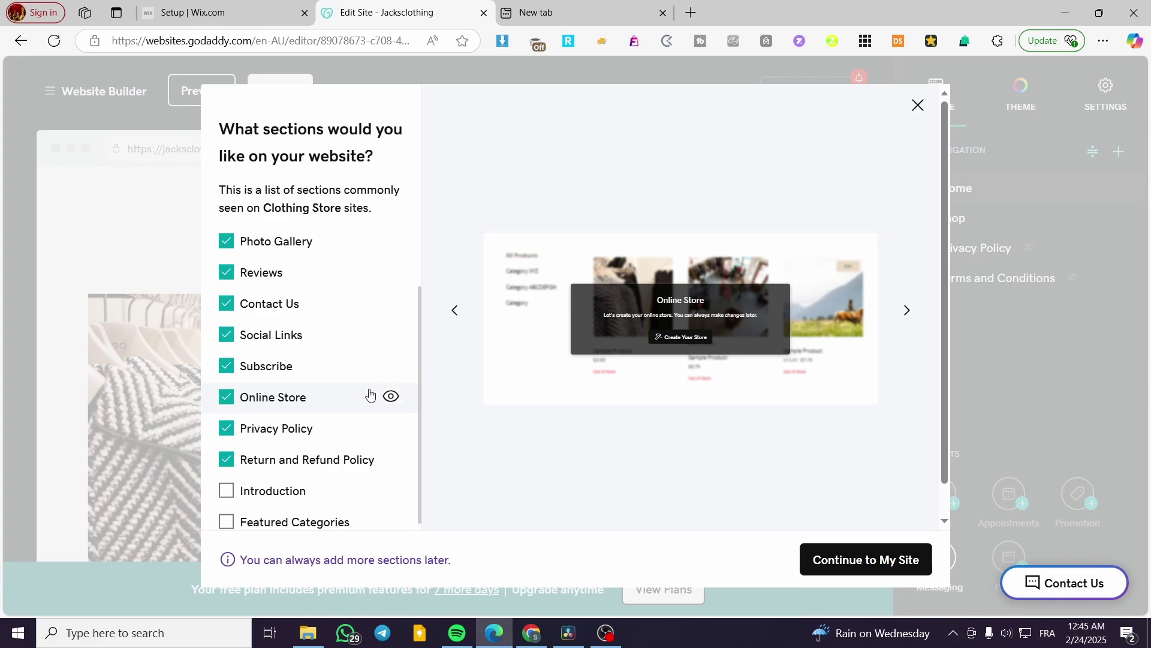
Add Featured Categories to the chosen sections and continue to the site.
scroll(373, 395, down, 1)
click(228, 519)
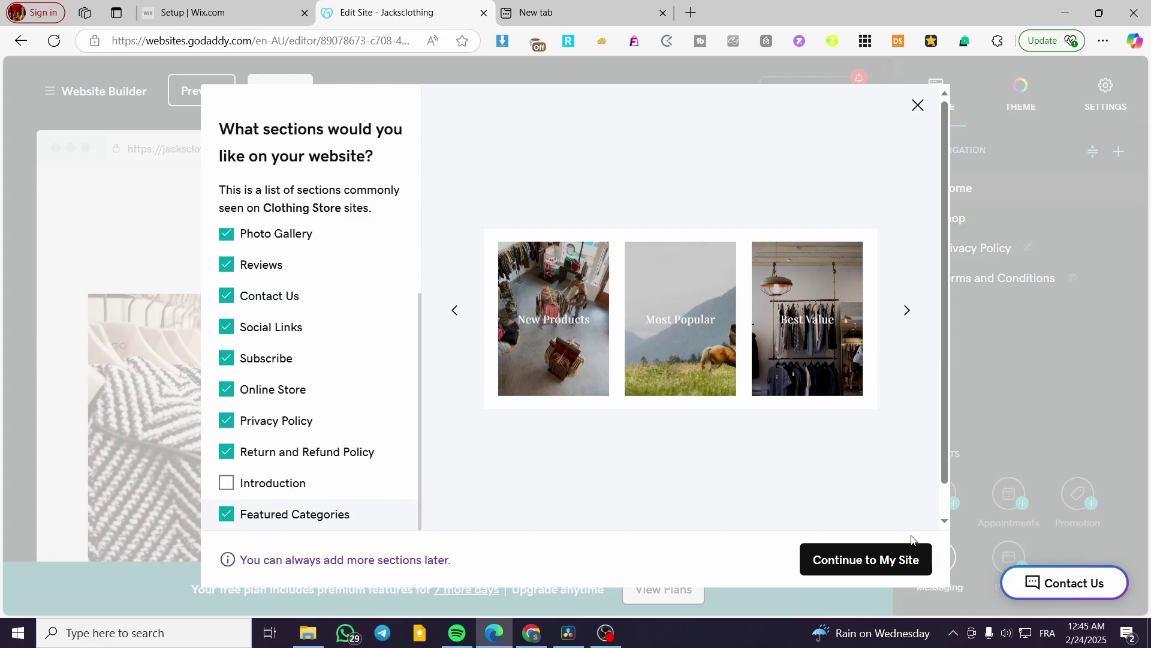
click(862, 562)
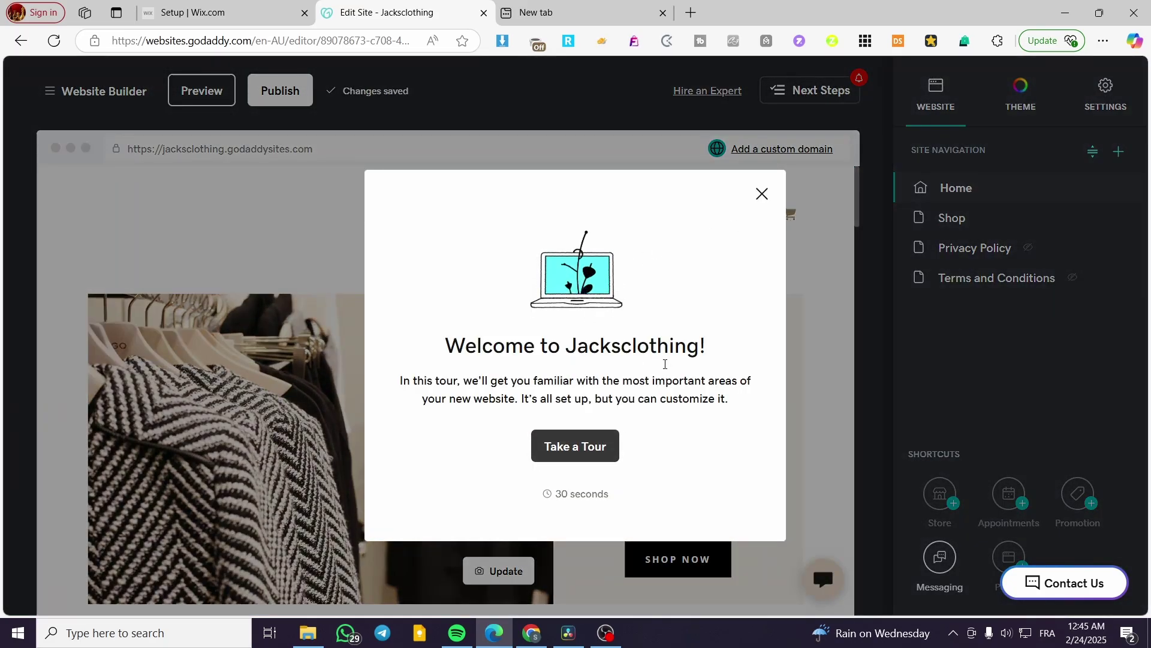
Dismiss the welcome tour and Next Steps tip, then open the online store setup.
click(761, 193)
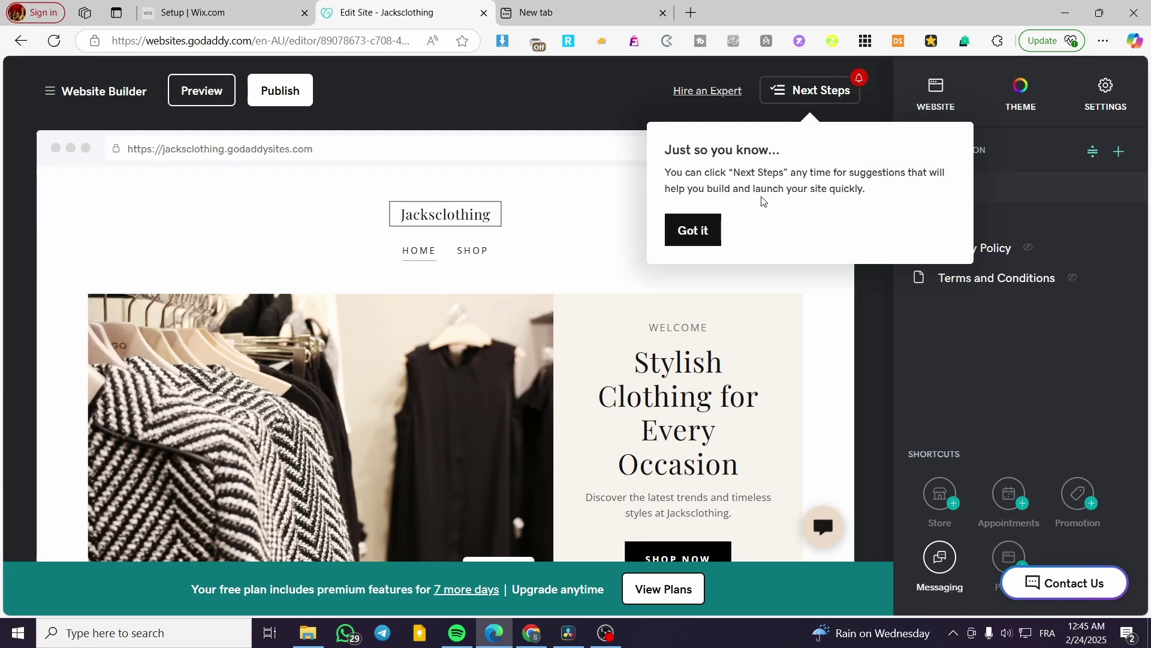
click(690, 231)
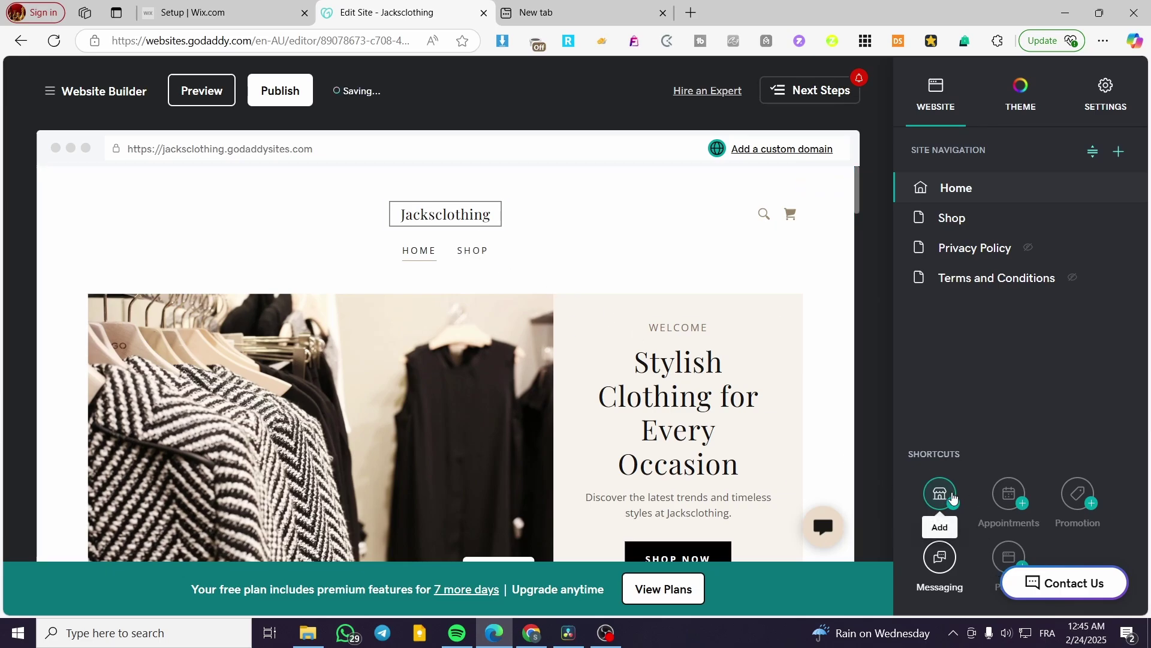
click(944, 497)
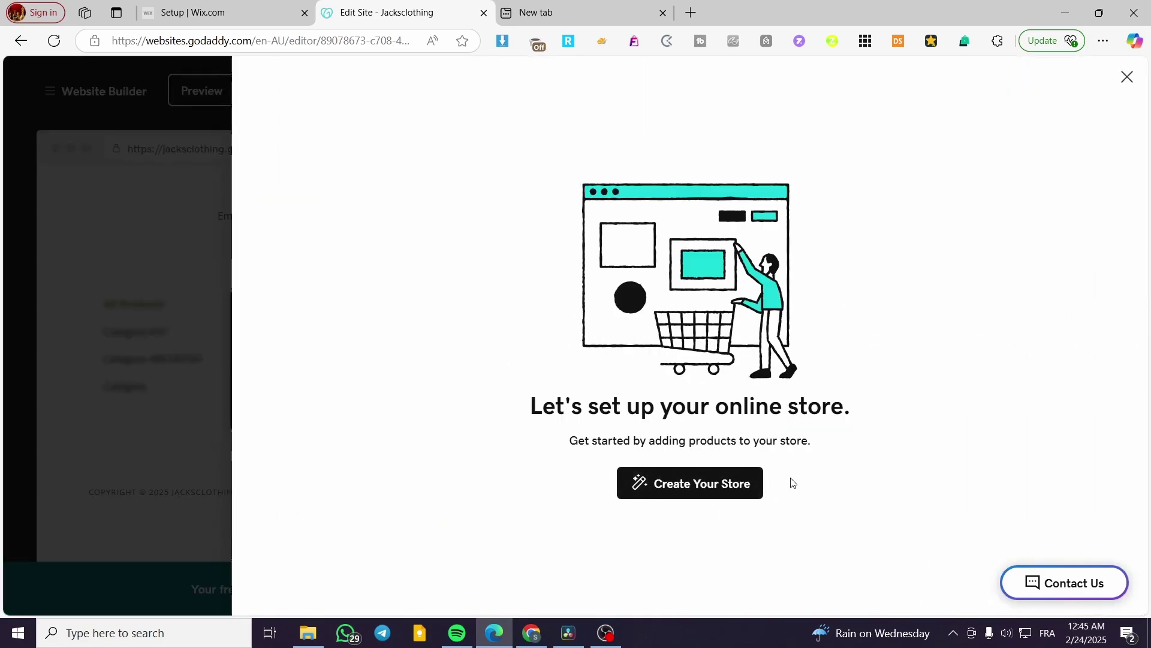
Create the store and choose to add products manually.
click(676, 487)
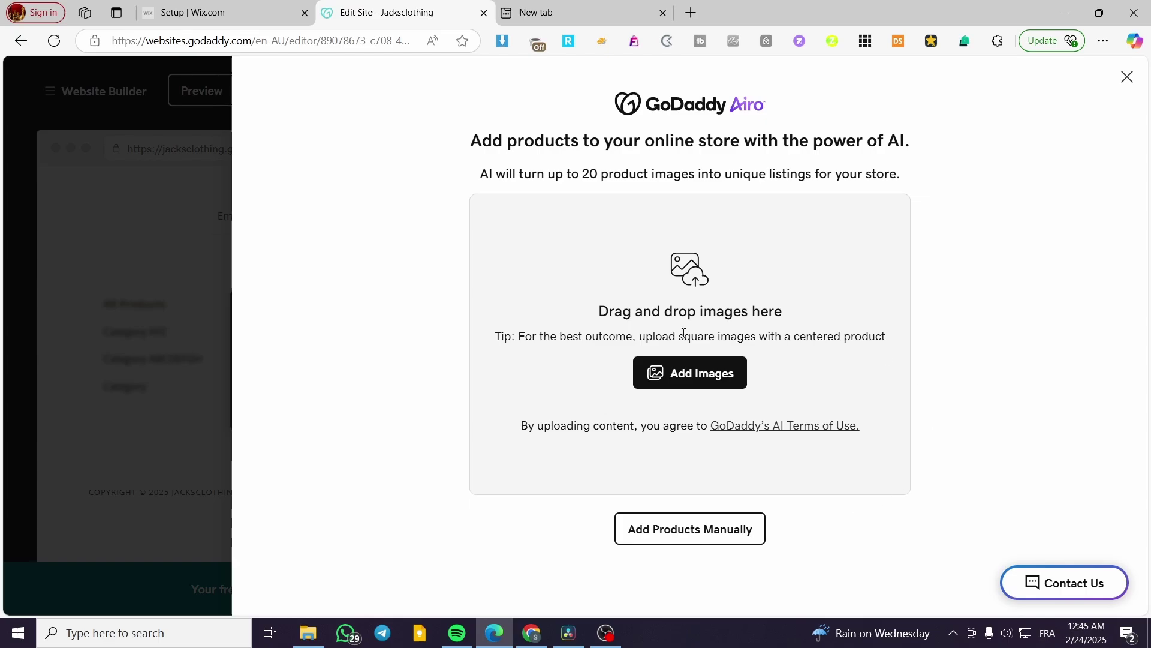
click(699, 528)
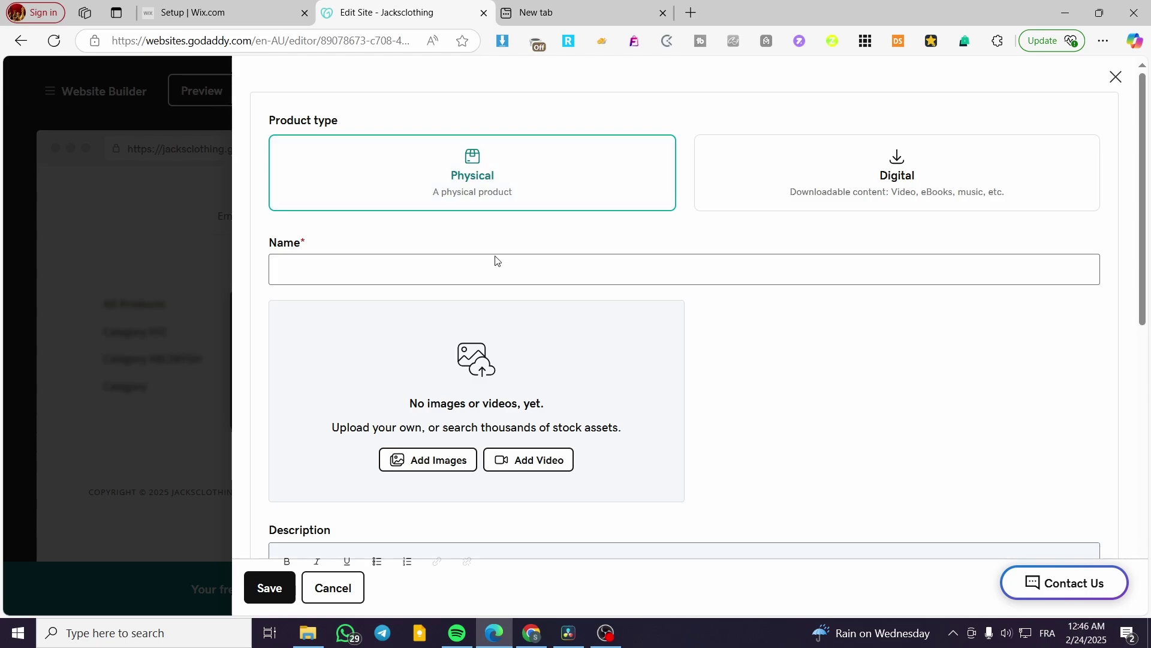
Name the new physical product 'Sweater'.
click(362, 277)
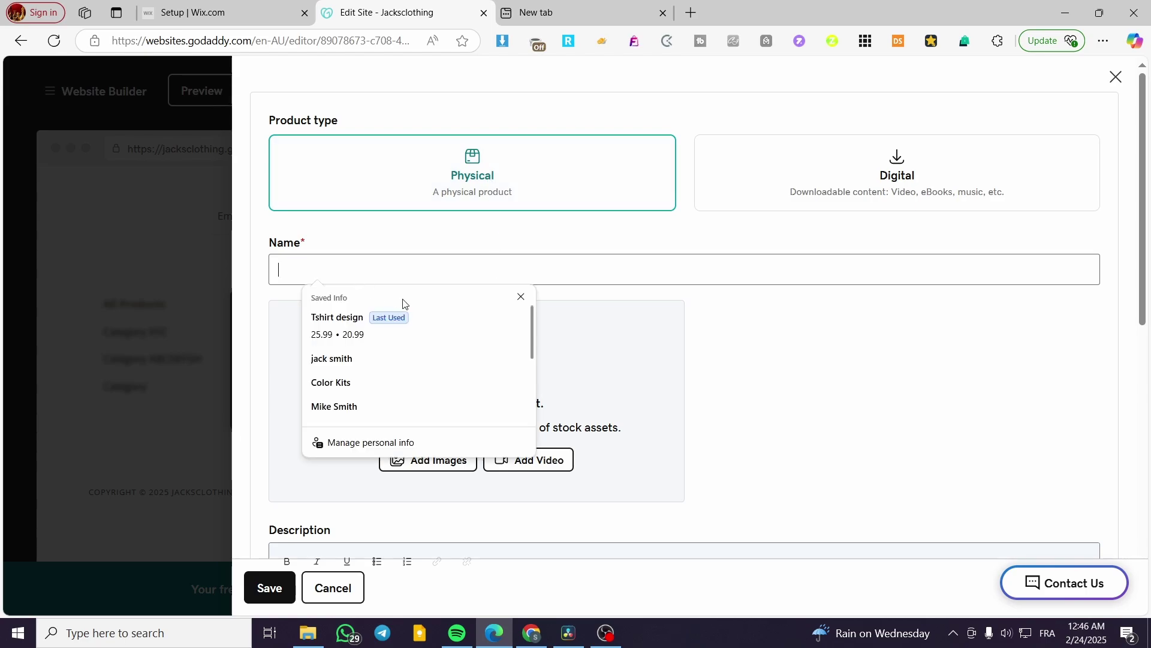
click(521, 296)
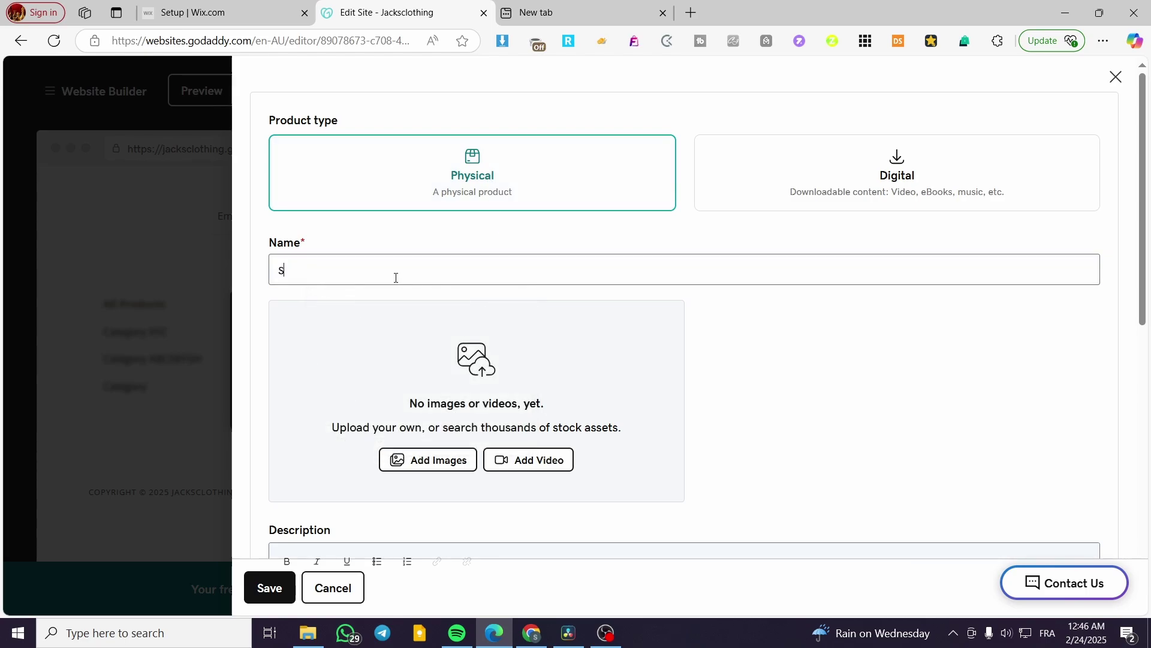
text(Sweater)
Check the Product Category choices without picking one, then expand the Inventory section.
scroll(680, 360, down, 1)
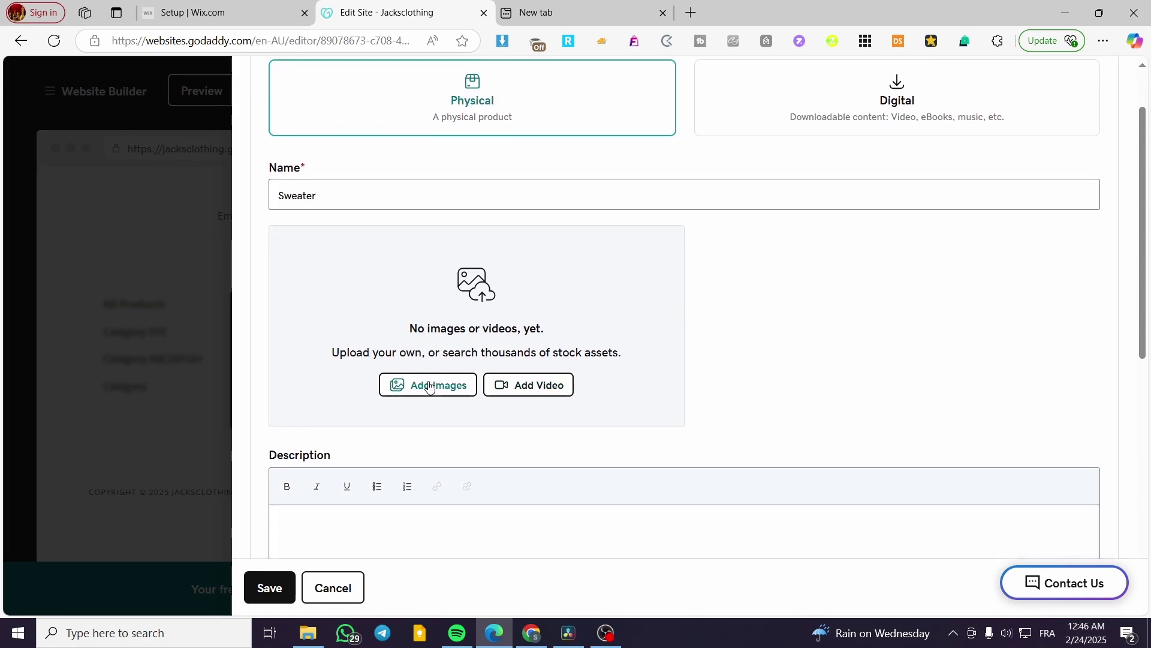
scroll(678, 367, down, 1)
scroll(678, 365, down, 2)
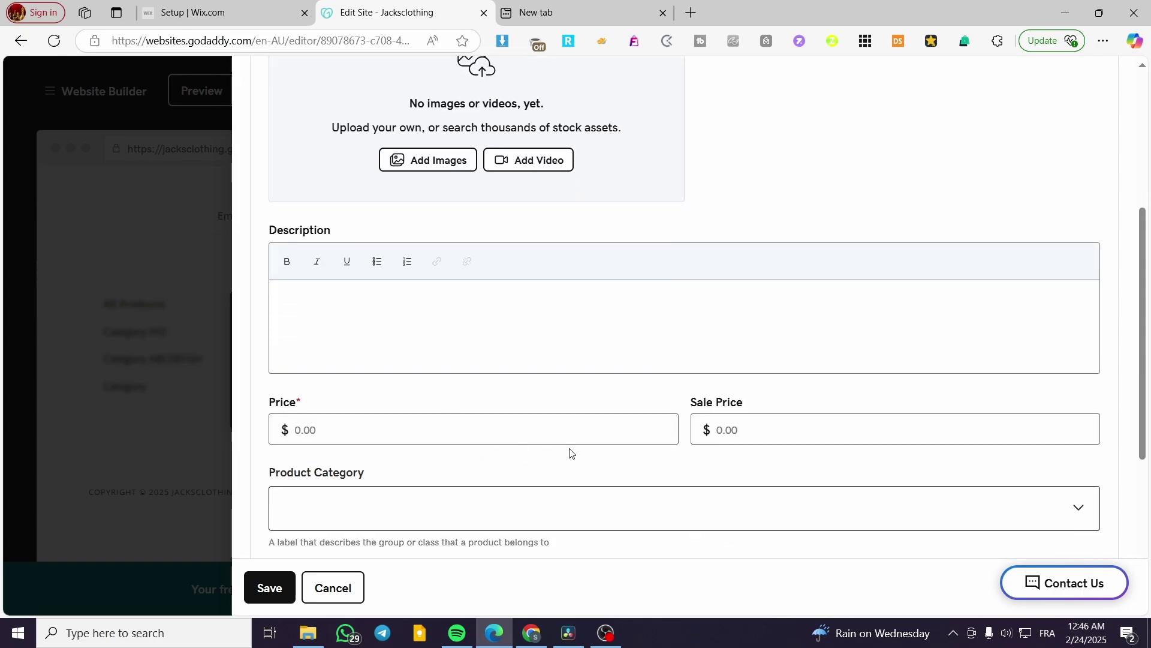
scroll(726, 420, down, 1)
scroll(729, 418, down, 1)
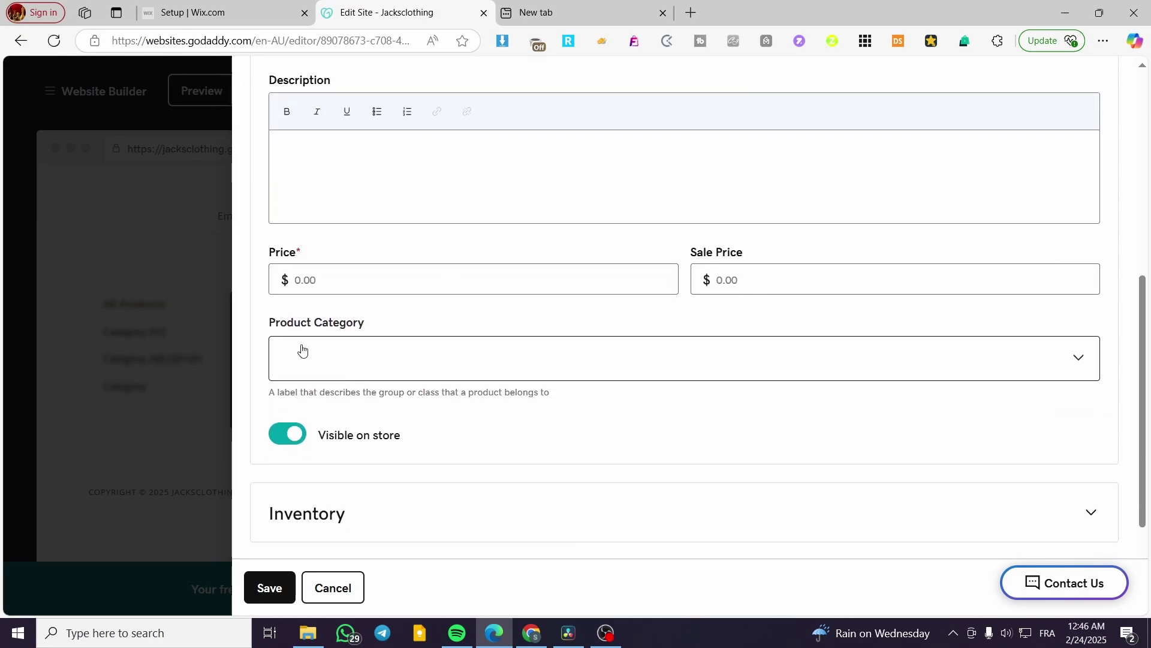
click(302, 350)
click(438, 313)
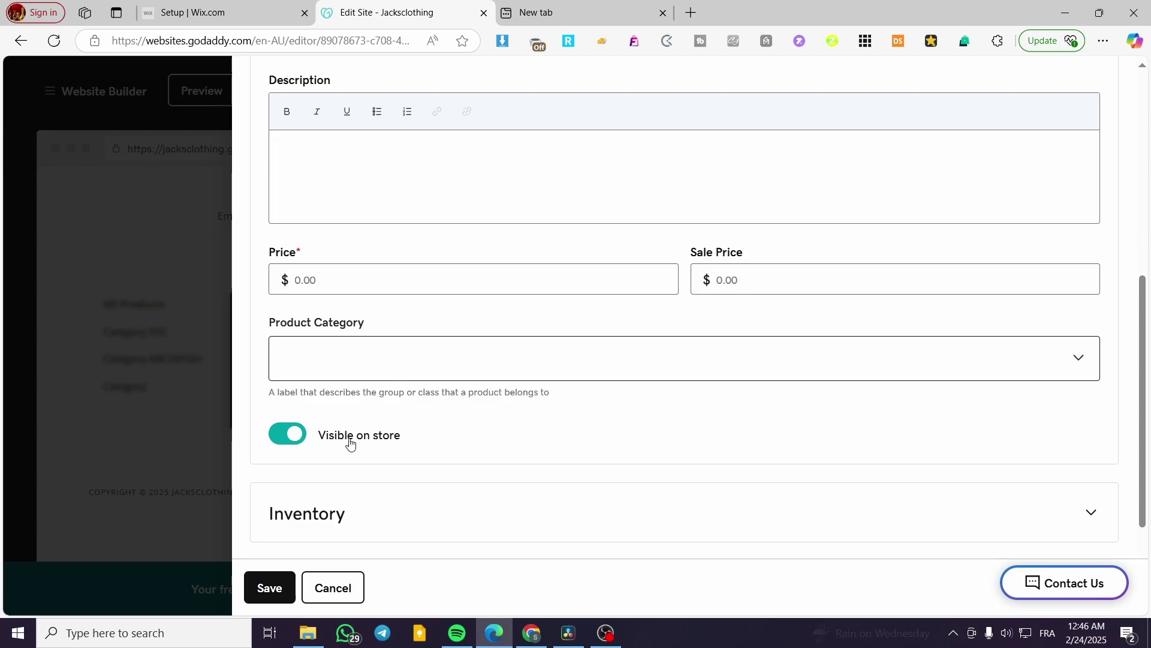
scroll(283, 437, down, 2)
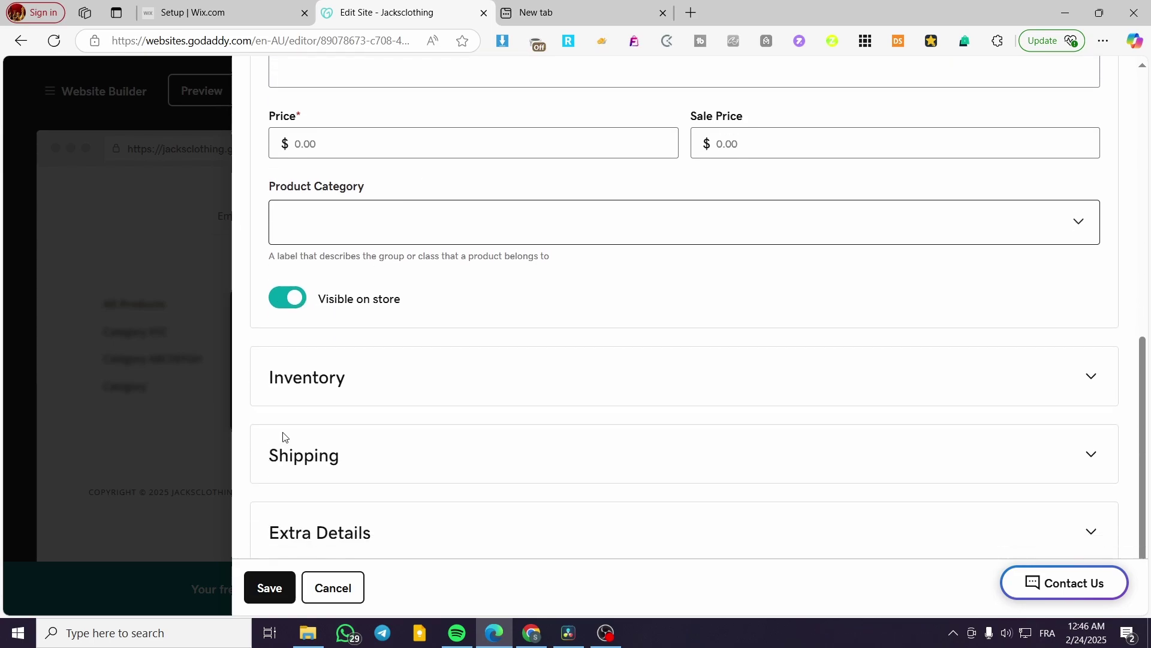
click(1033, 355)
scroll(873, 361, down, 1)
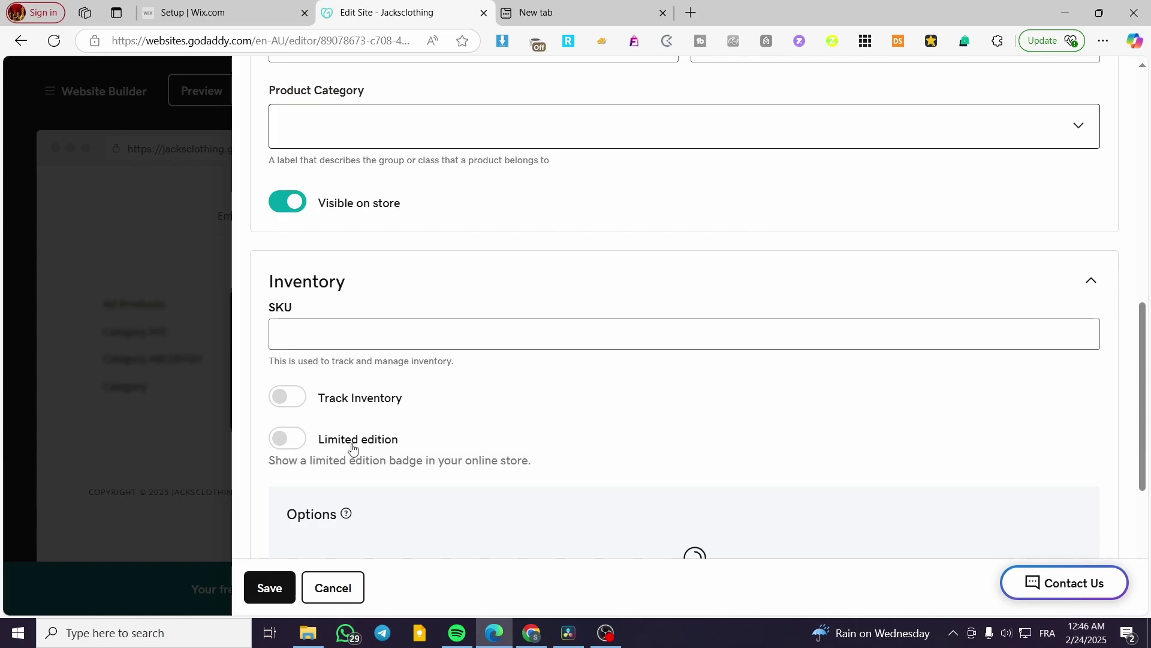
Look over the Shipping and Extra Details sections, then cancel the Sweater product form.
scroll(352, 442, down, 4)
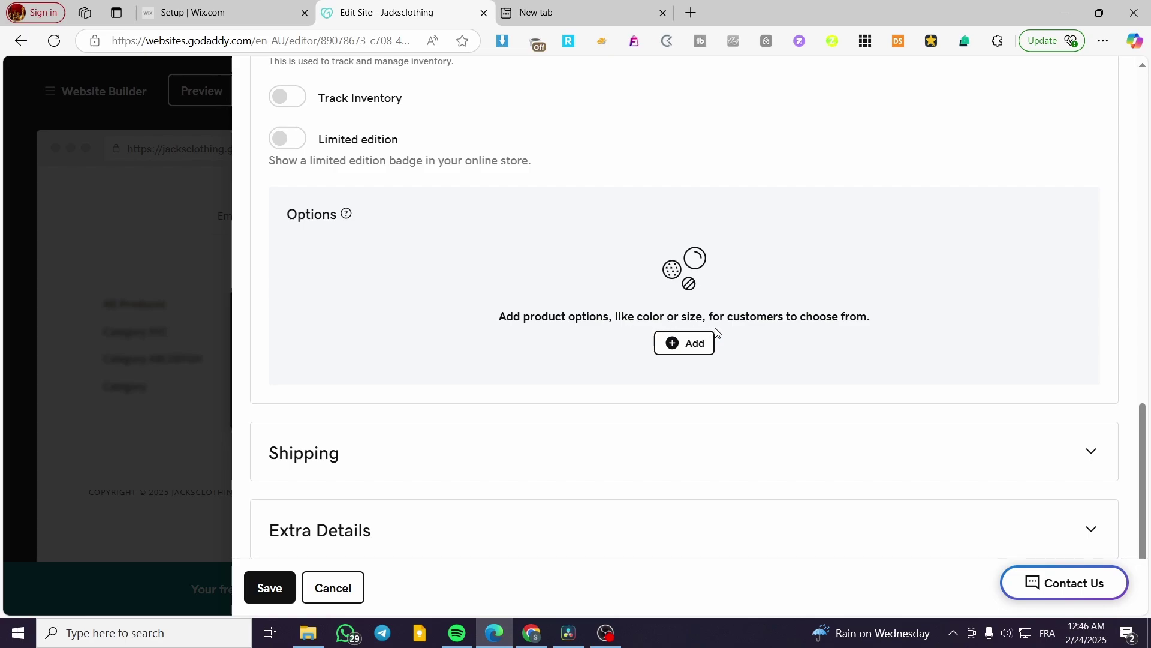
scroll(459, 468, down, 1)
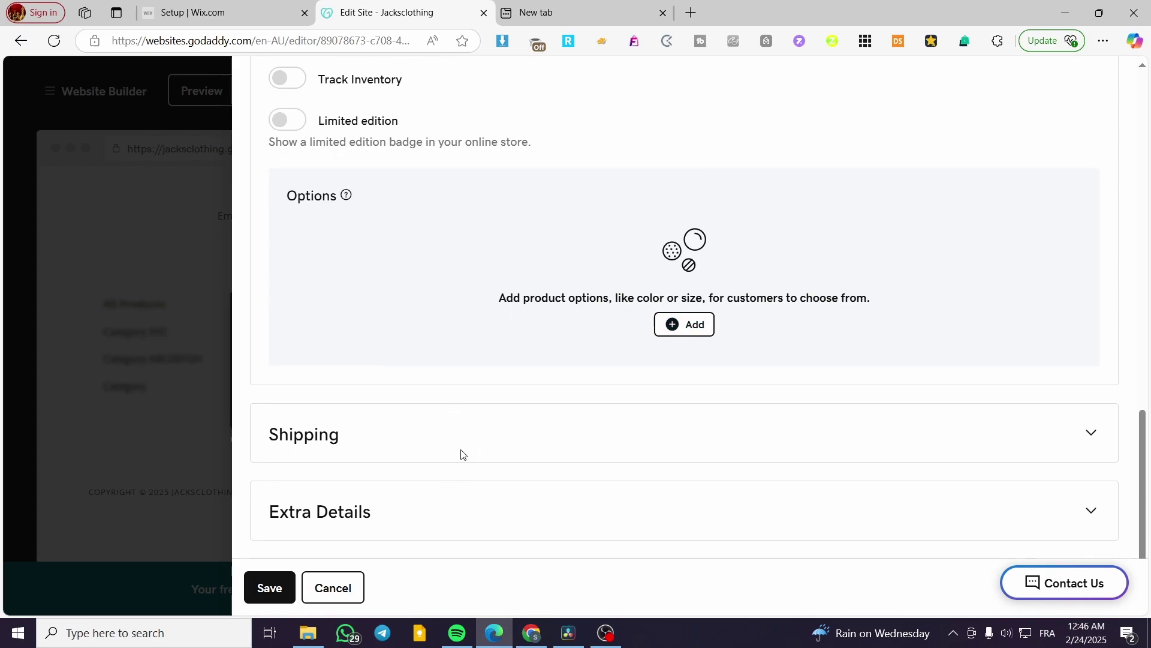
click(1072, 436)
scroll(1072, 436, down, 1)
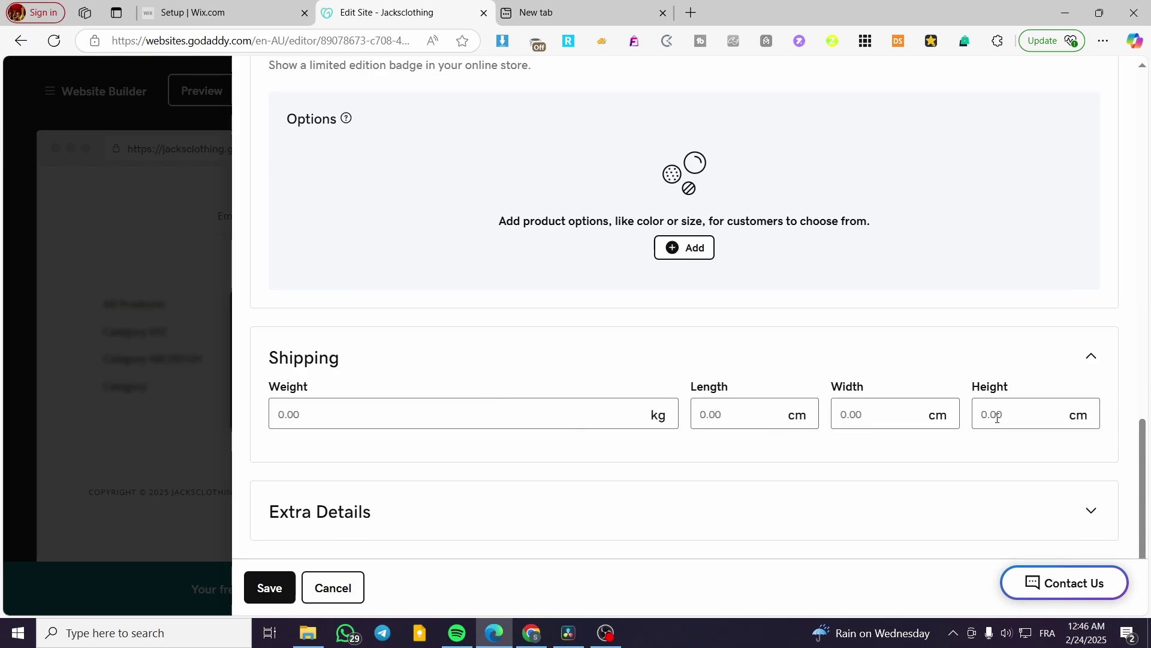
click(1090, 359)
click(1095, 508)
scroll(660, 450, down, 4)
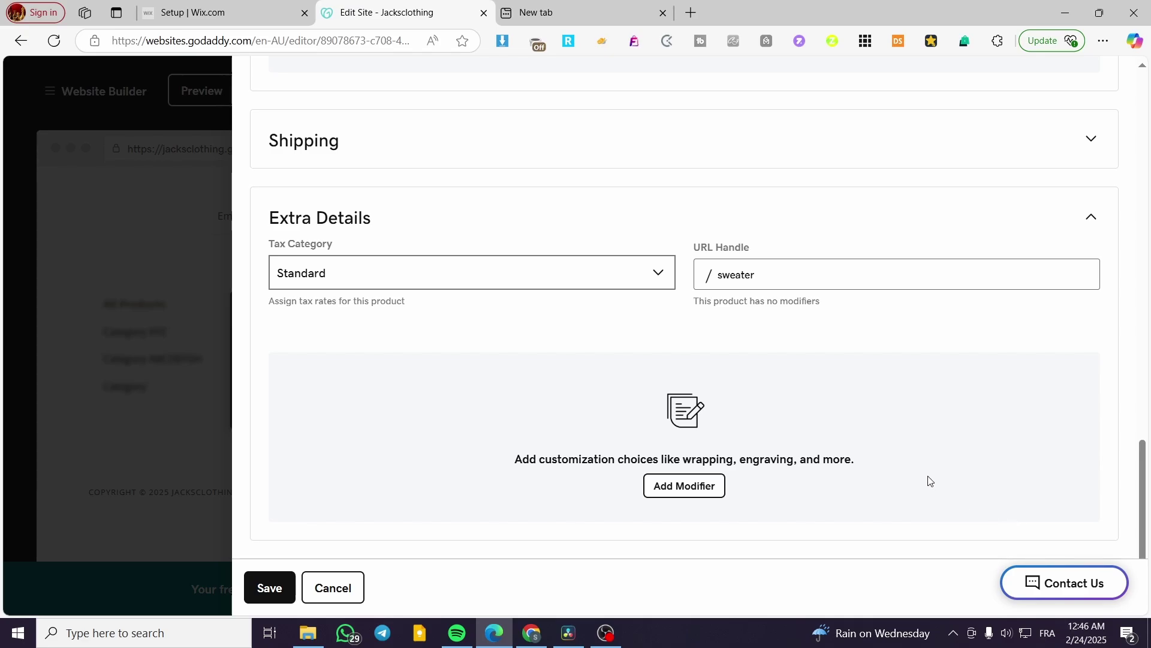
click(339, 588)
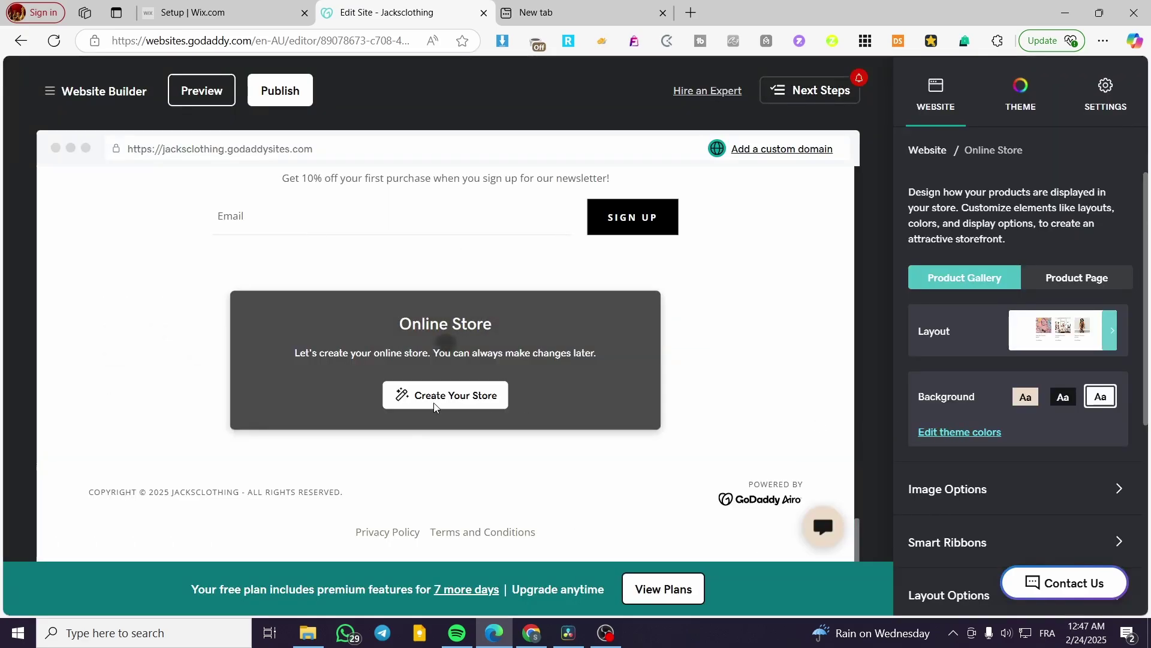
Try the hero image in Fit, then settle on the Fill layout and finish editing.
scroll(575, 422, up, 10)
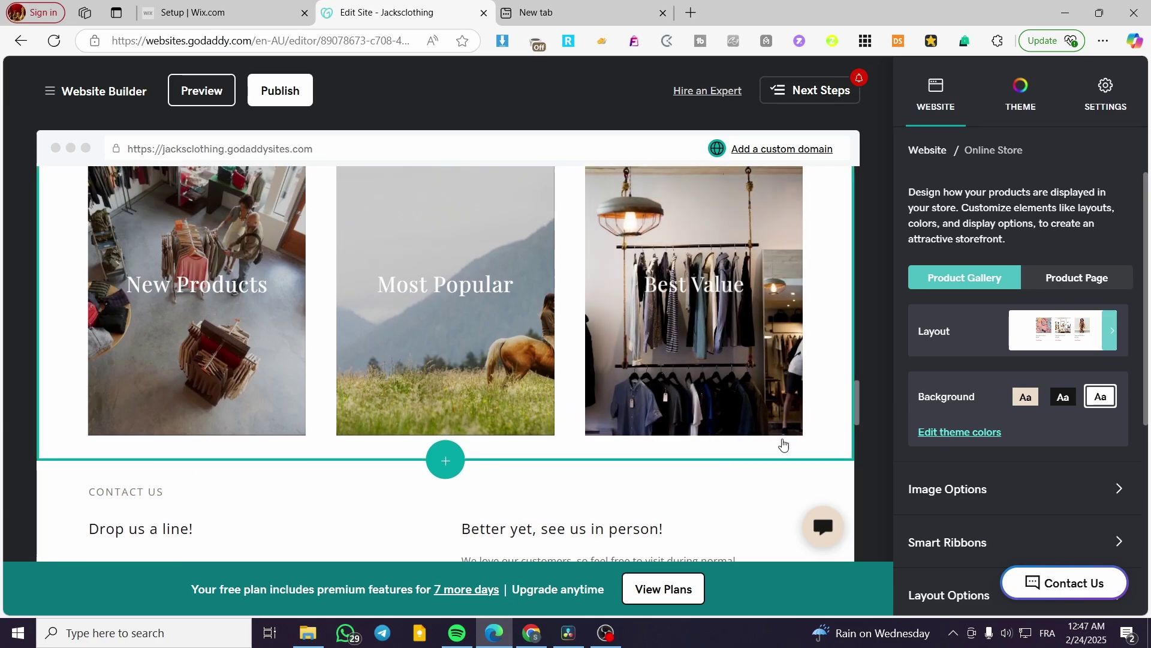
drag(859, 406, 867, 168)
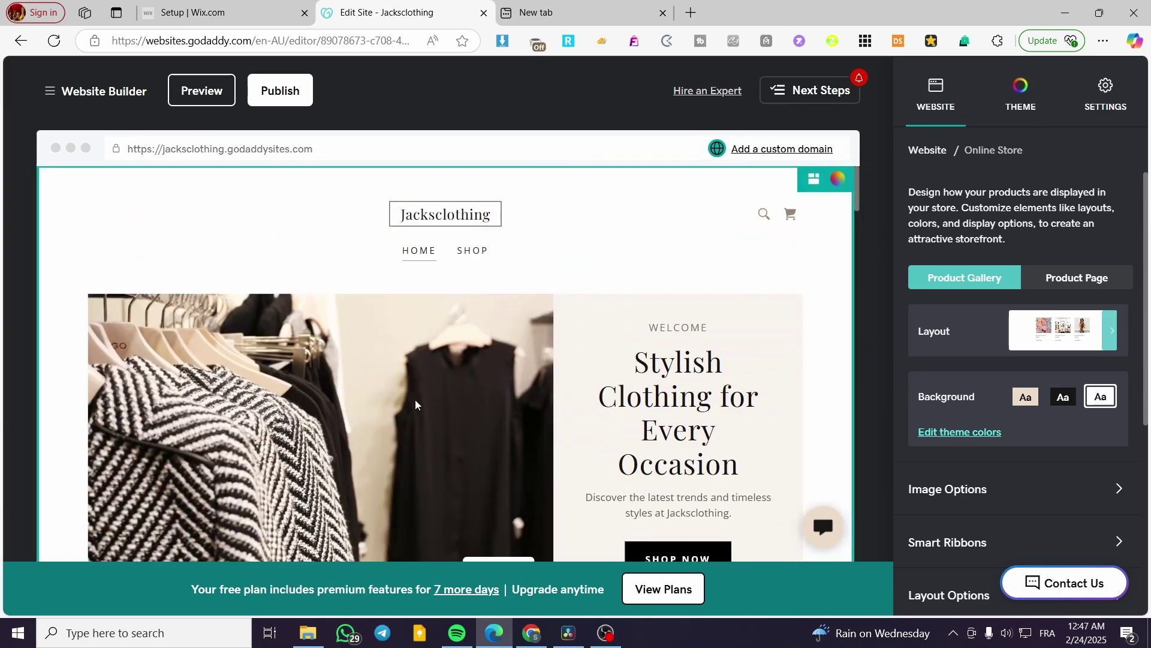
scroll(419, 404, down, 4)
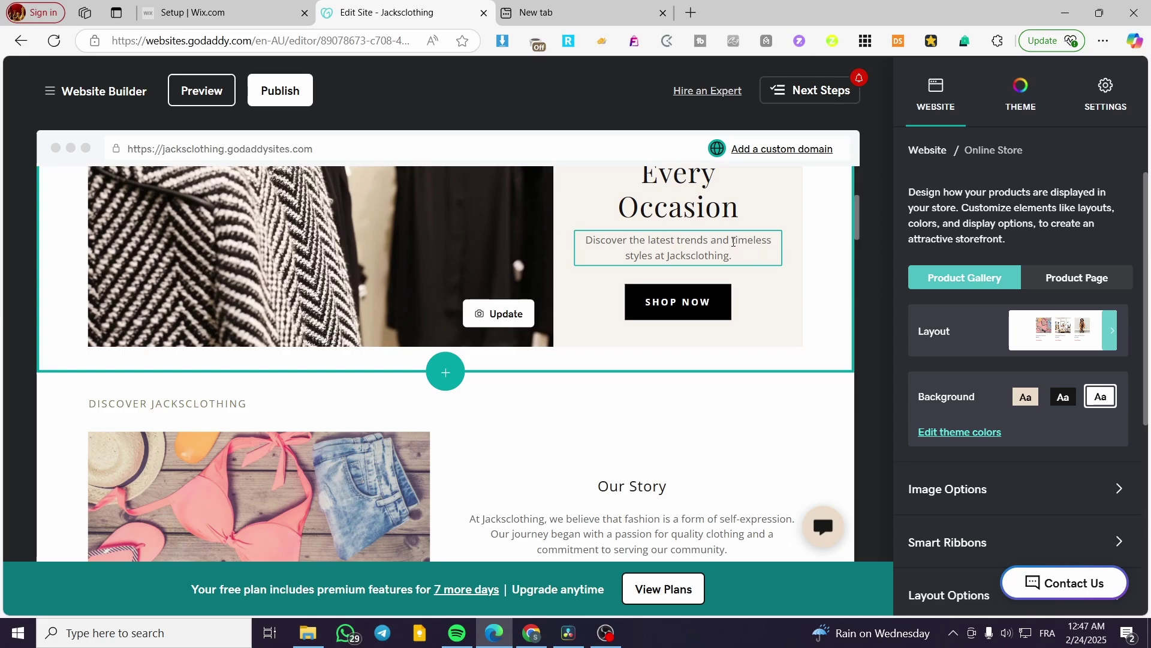
scroll(430, 371, up, 2)
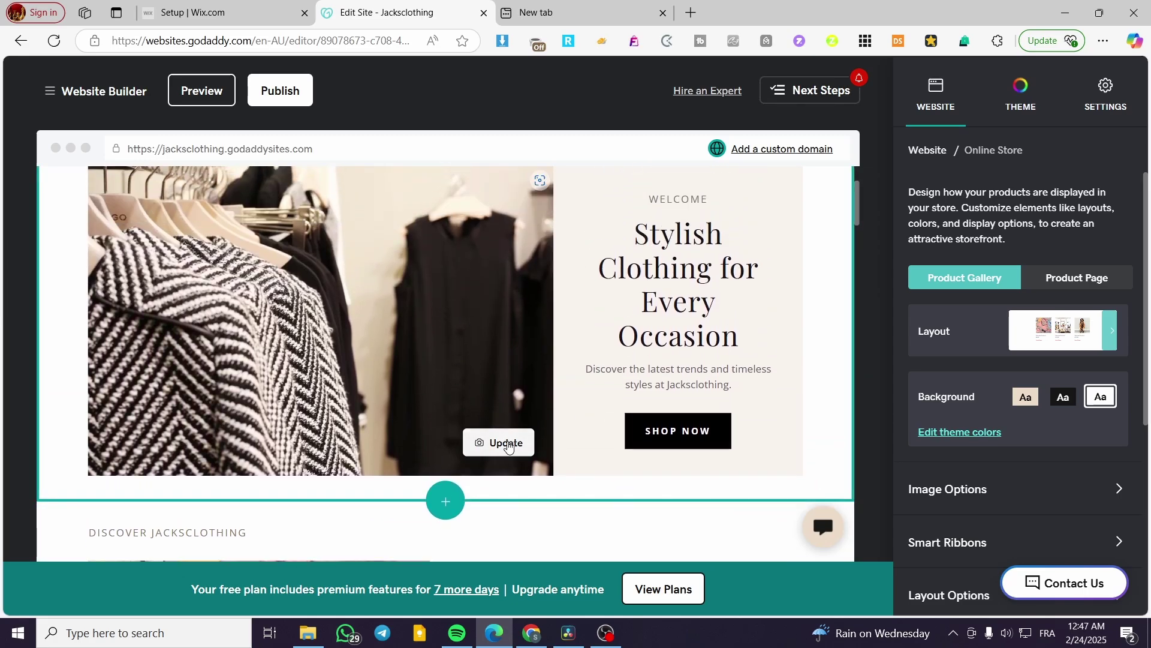
click(479, 447)
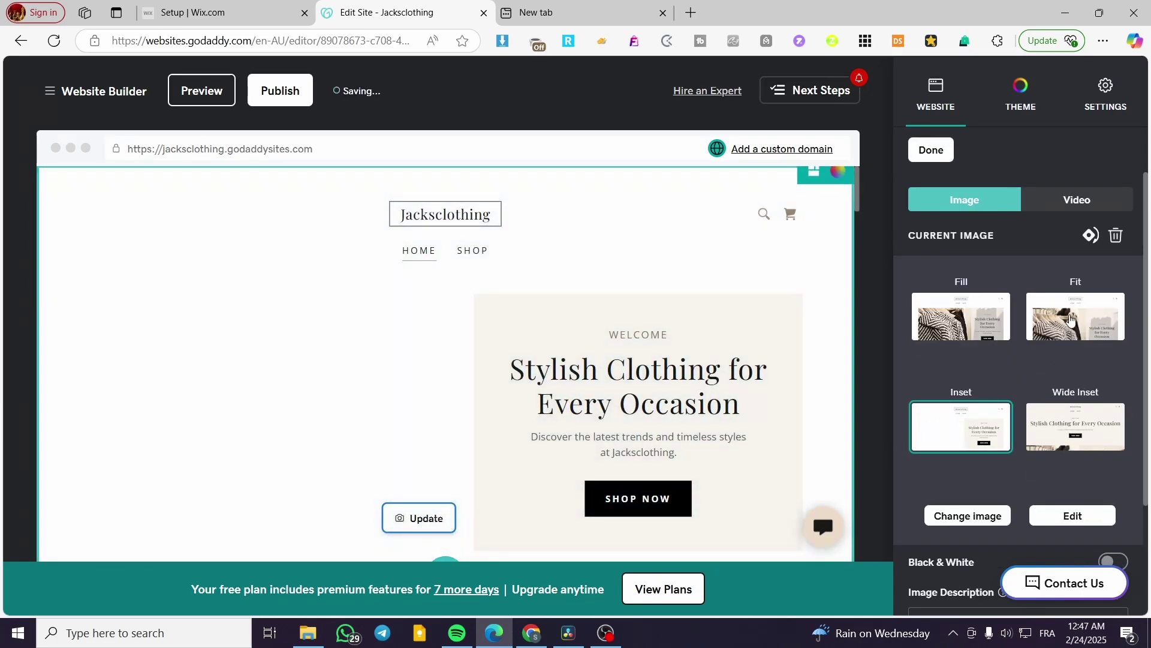
click(1072, 319)
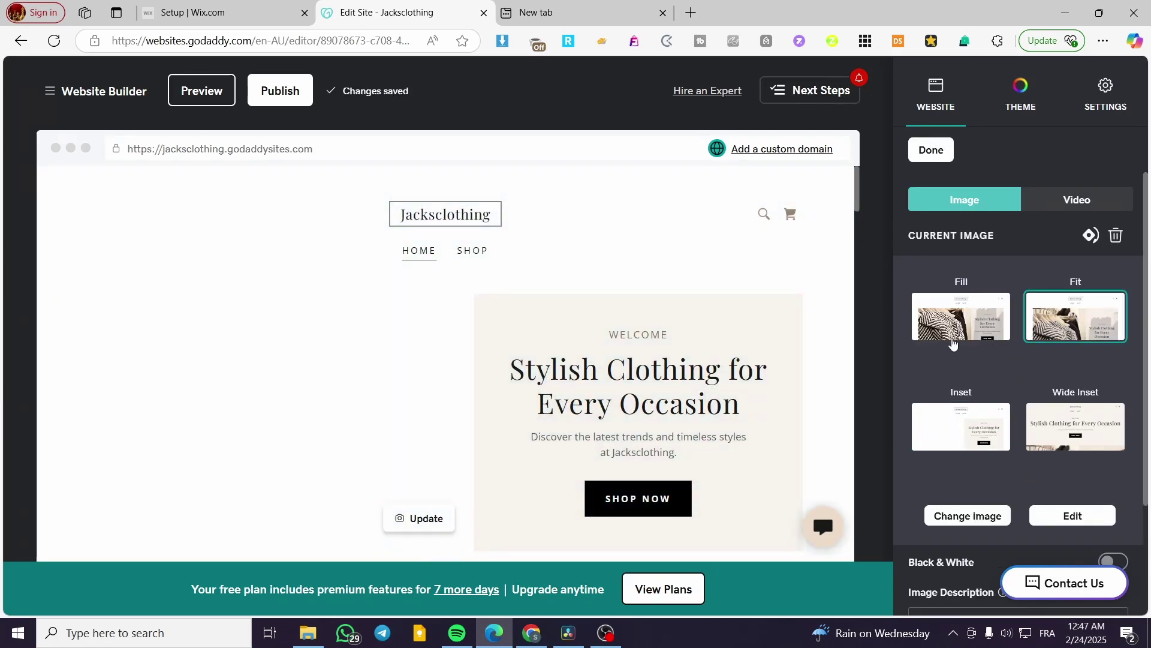
click(986, 324)
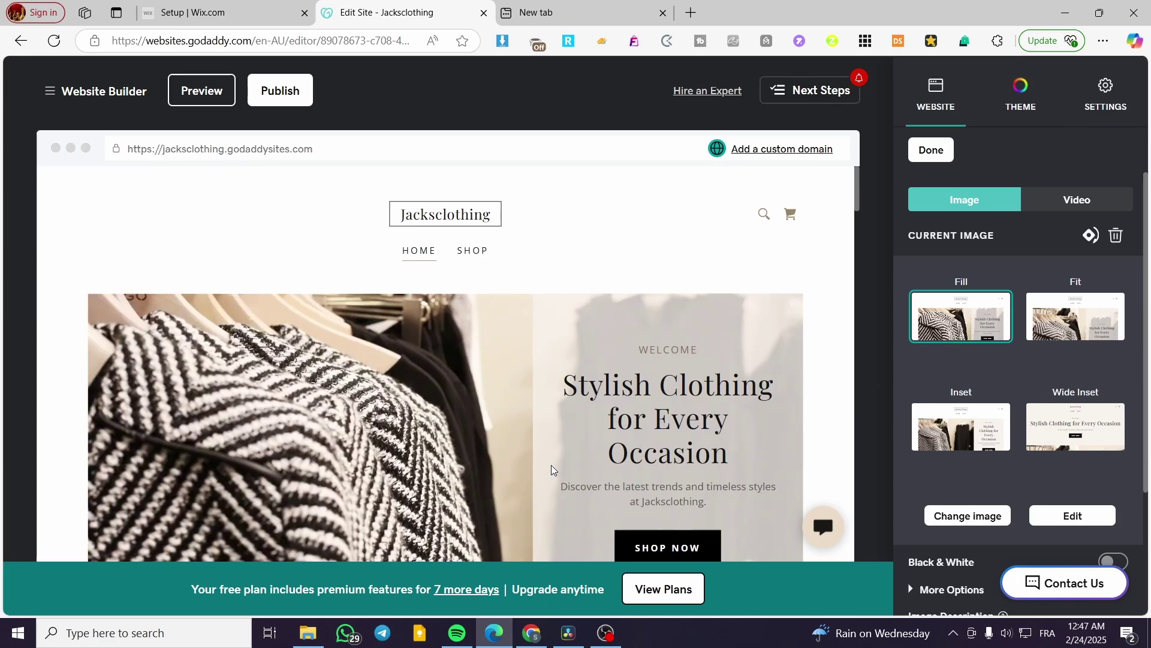
scroll(474, 366, down, 3)
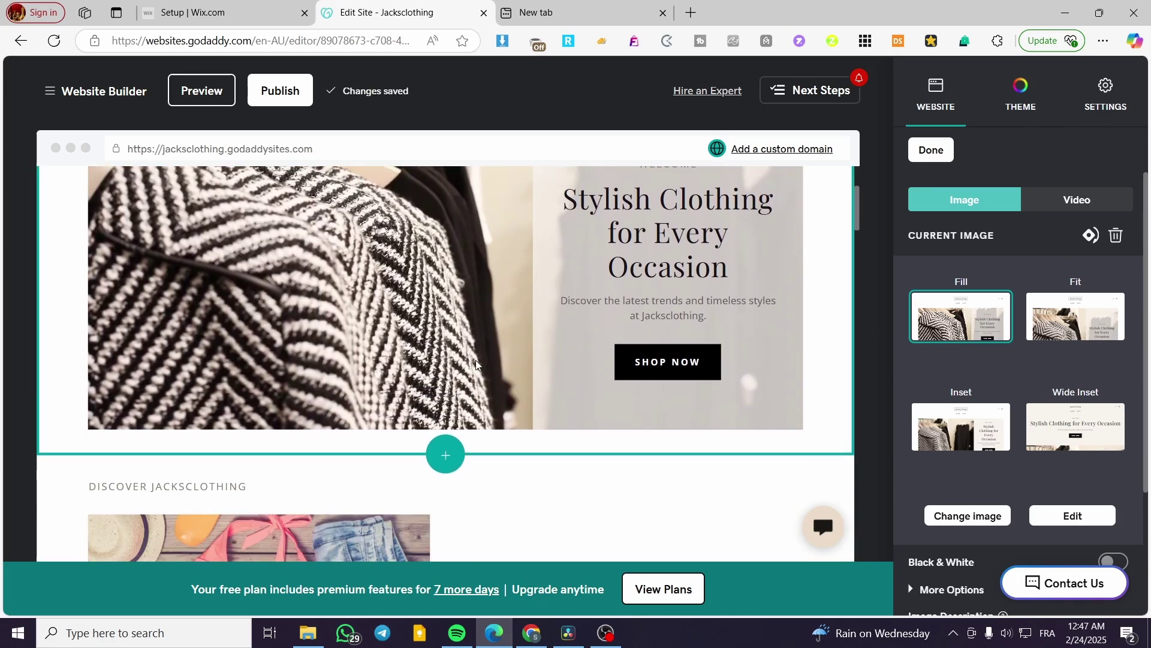
click(834, 330)
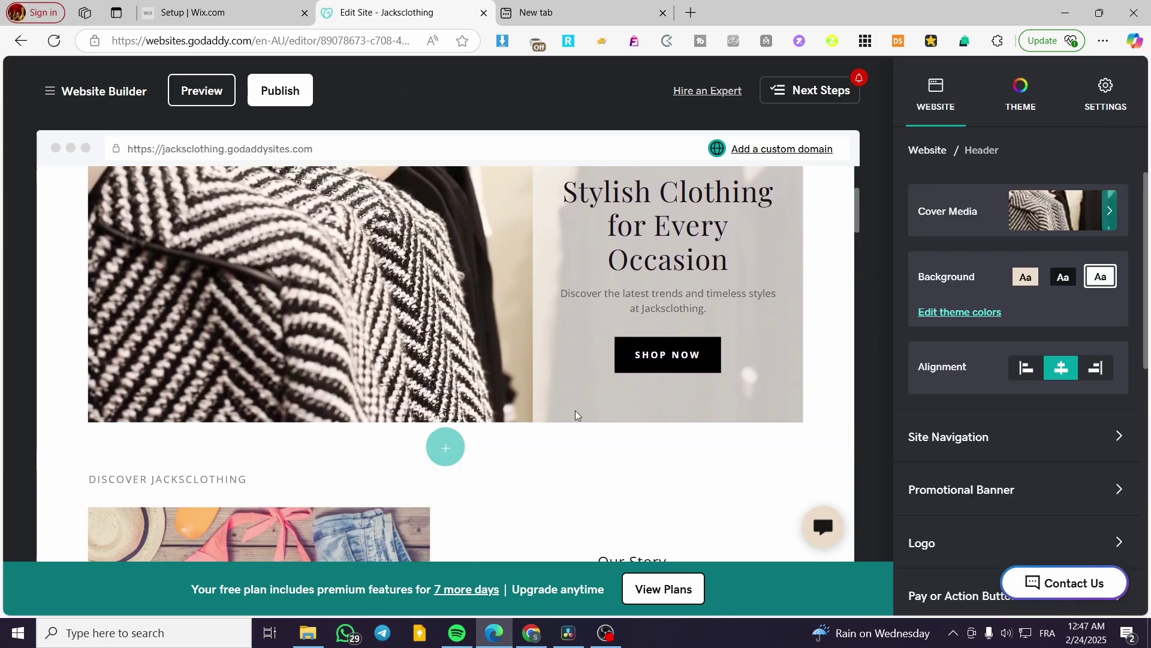
Open the Add Section catalogue from the gap below the Our Story section.
scroll(573, 417, down, 3)
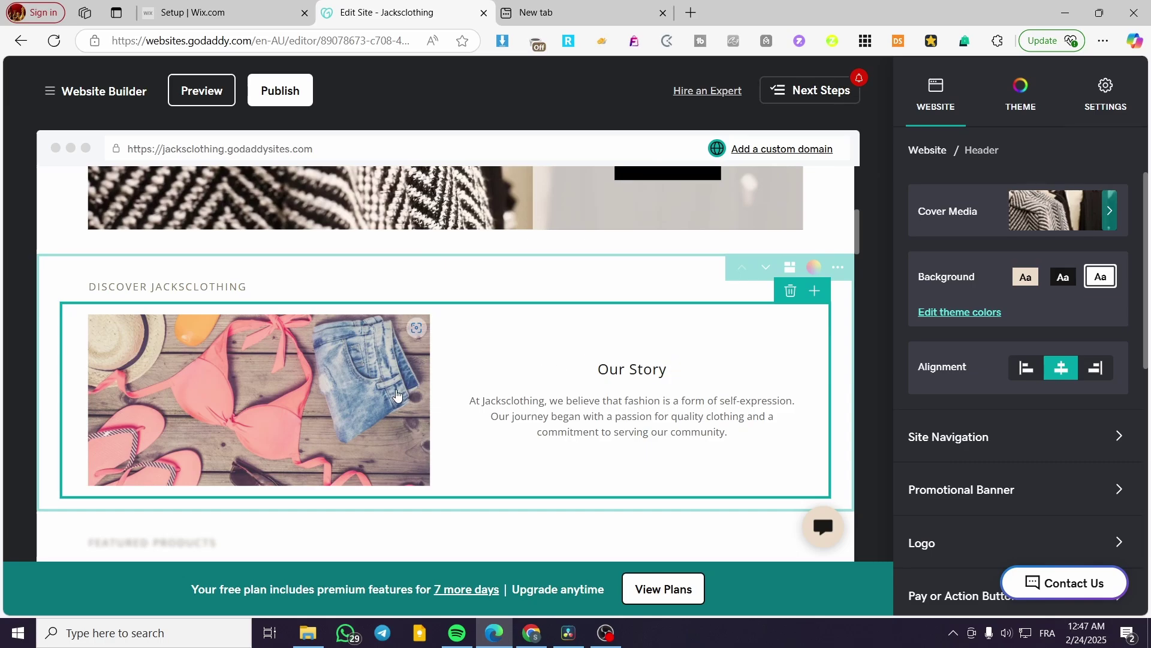
scroll(398, 393, down, 4)
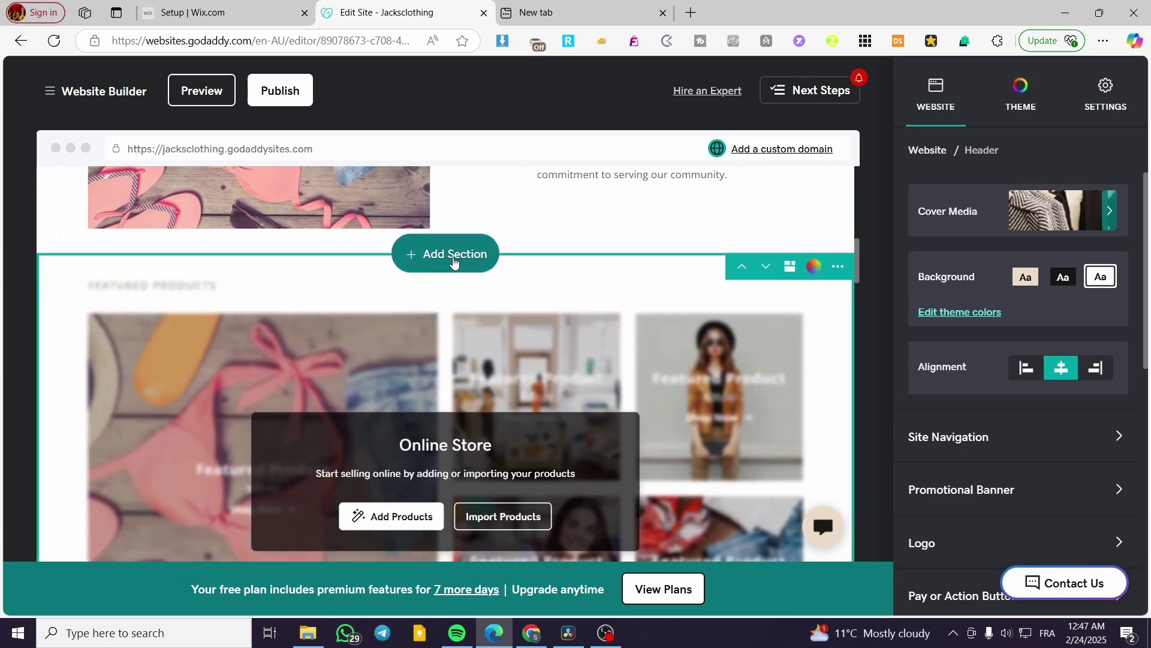
scroll(664, 477, up, 1)
scroll(664, 477, up, 2)
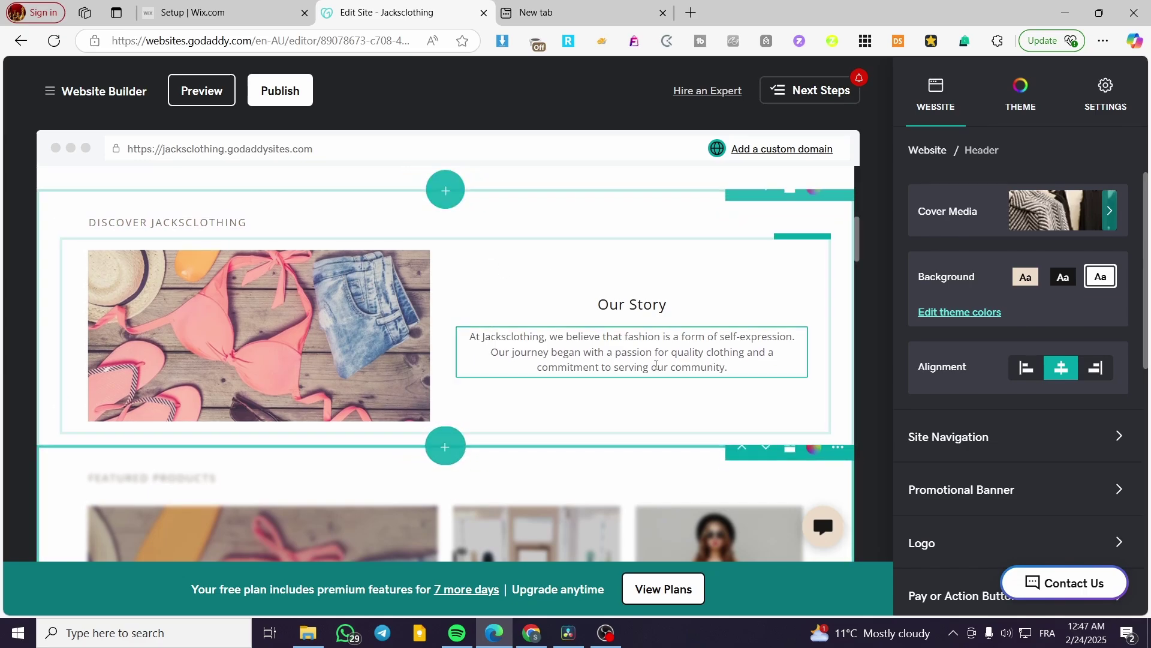
click(474, 454)
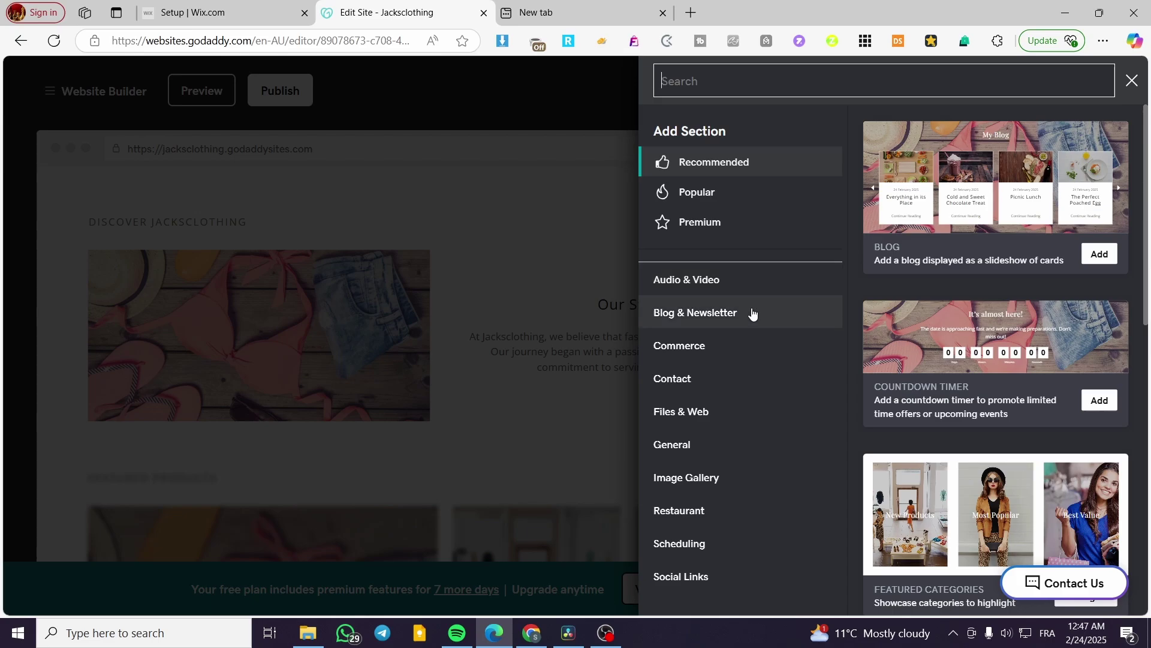
Preview Commerce sections: Featured Categories, Gift Card, Online Store, PayPal Button, Return and Refund Policy.
click(741, 357)
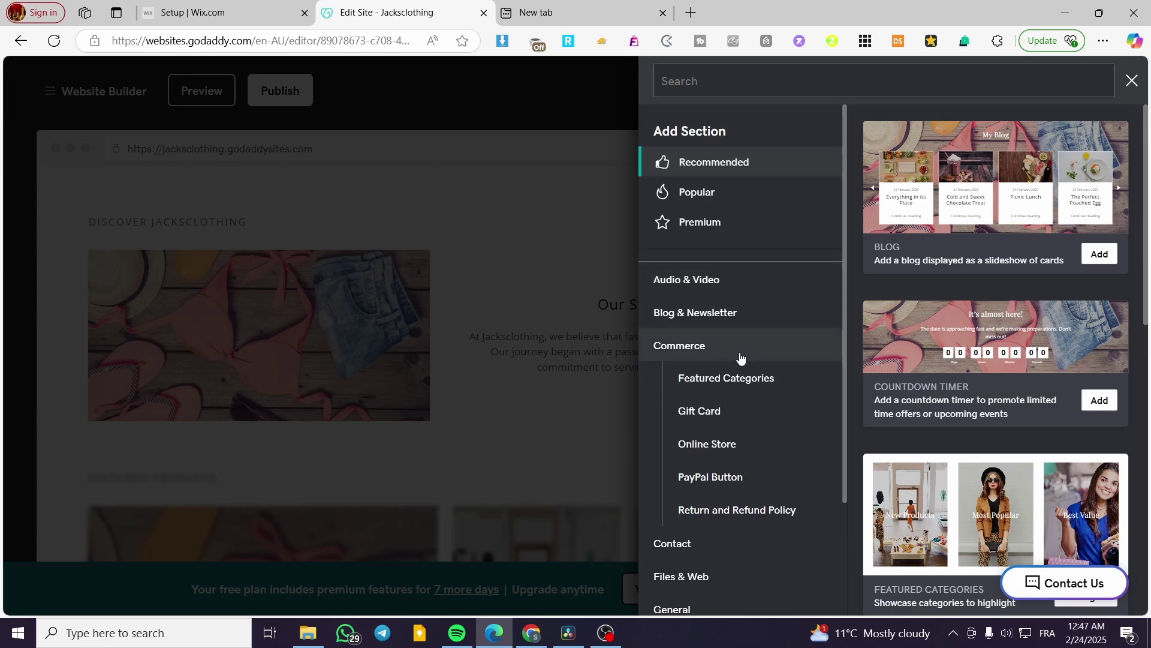
click(739, 378)
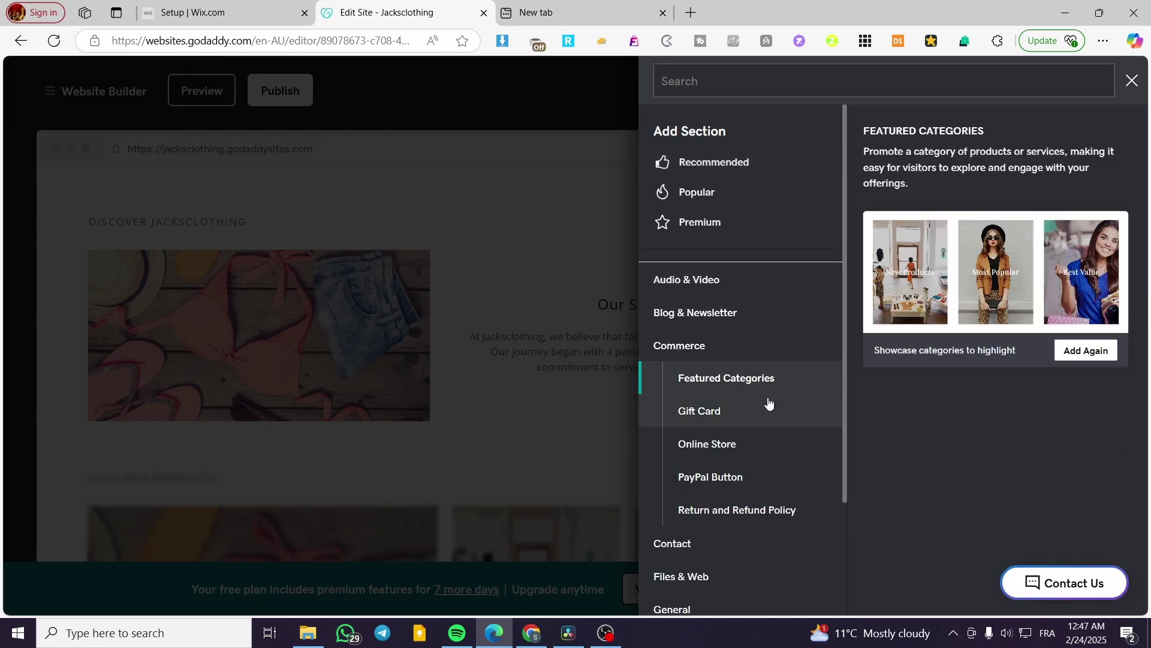
click(720, 415)
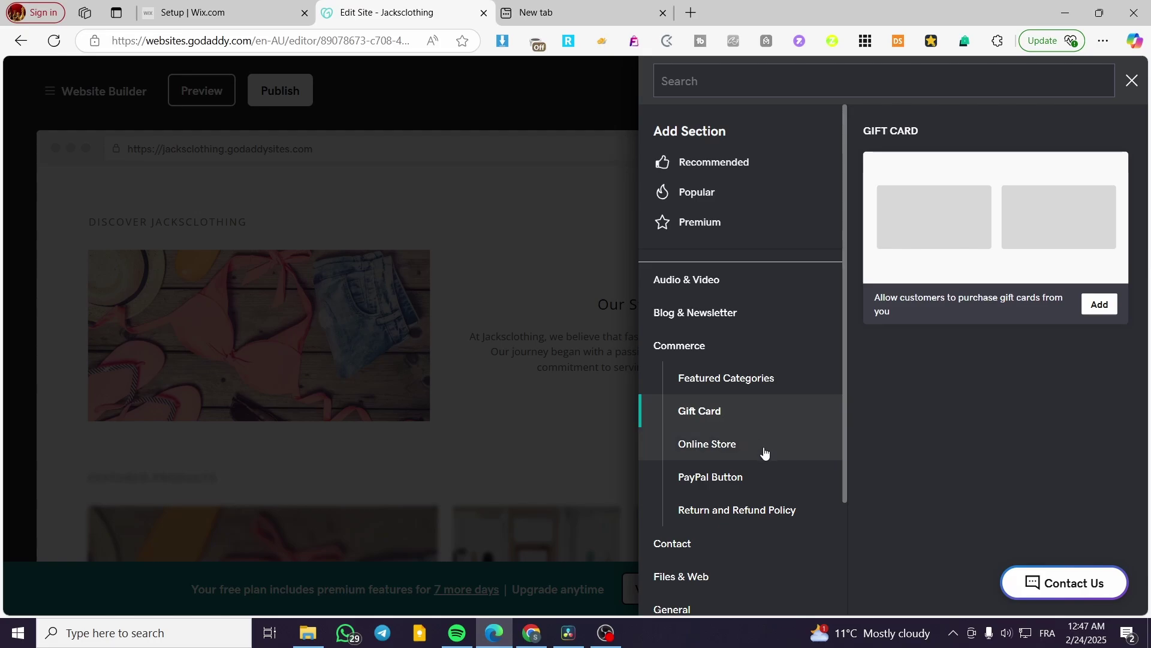
click(738, 447)
click(737, 479)
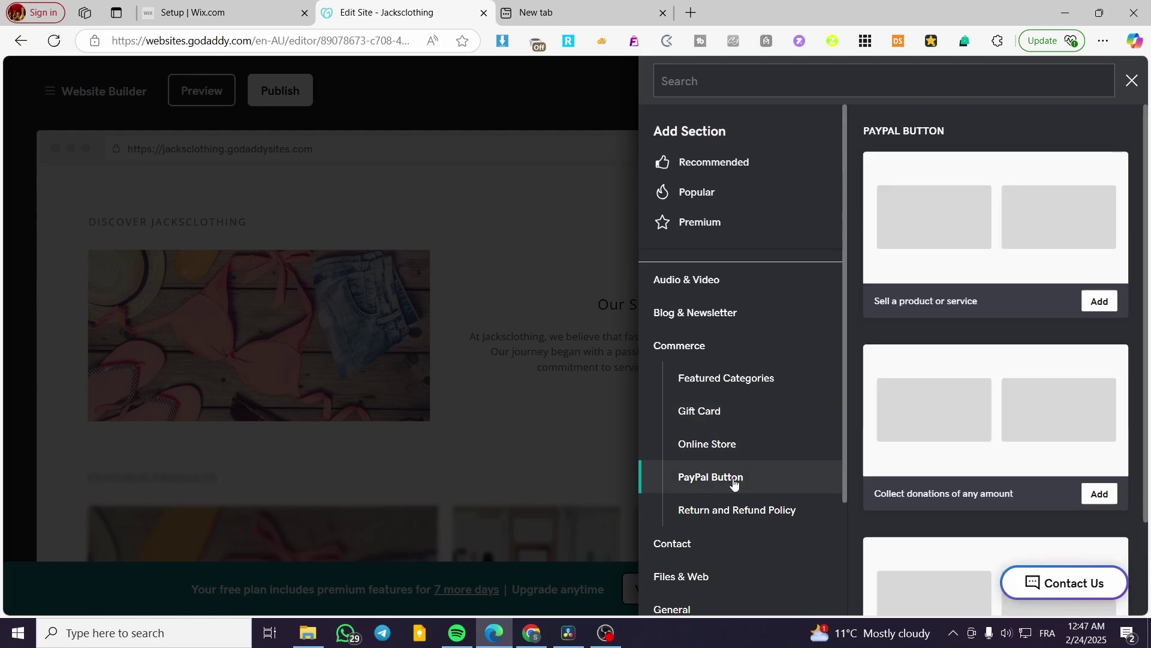
click(741, 511)
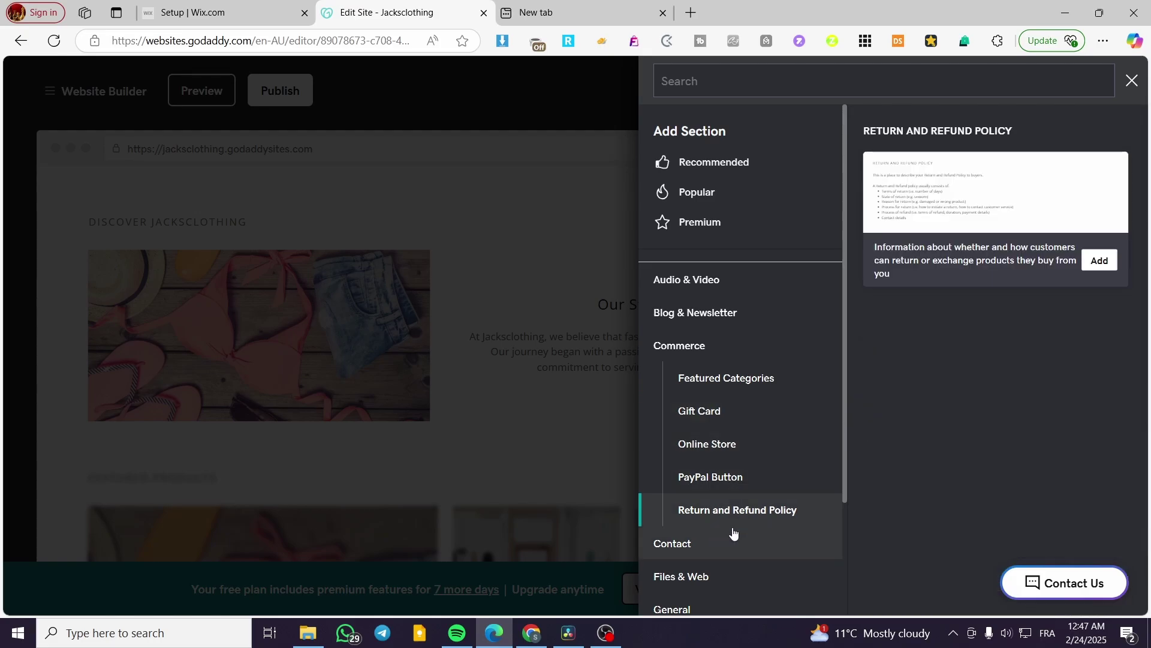
scroll(734, 508, down, 3)
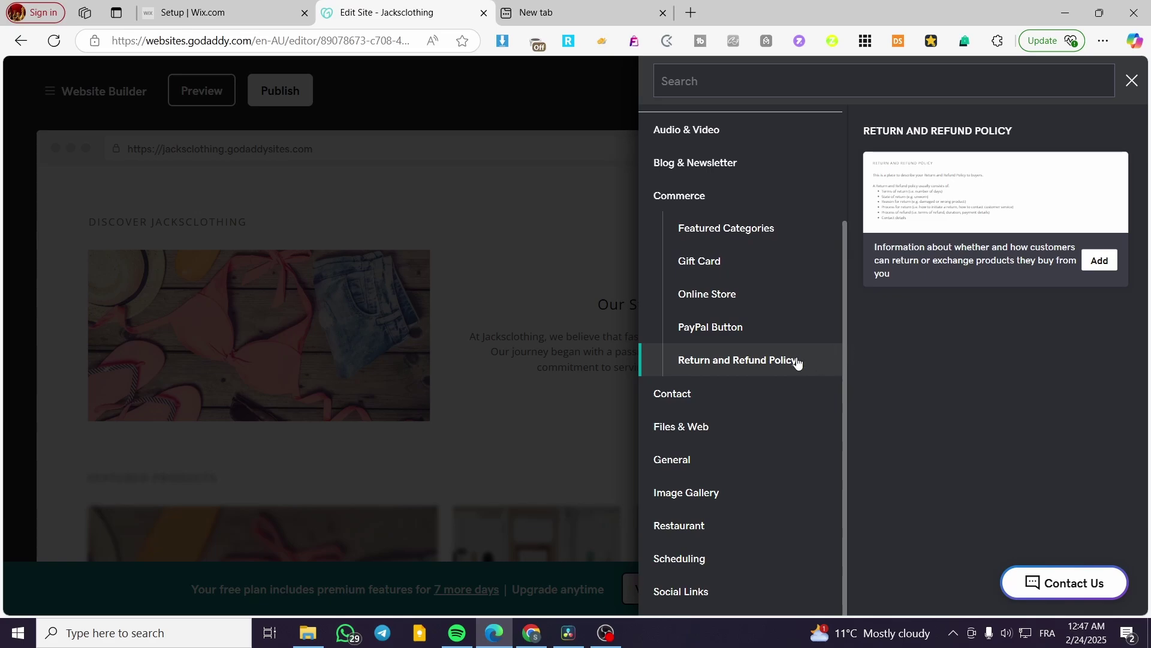
Preview Contact Us and Job Posting, expand Files & Web and Image Gallery, then close the catalogue.
click(784, 402)
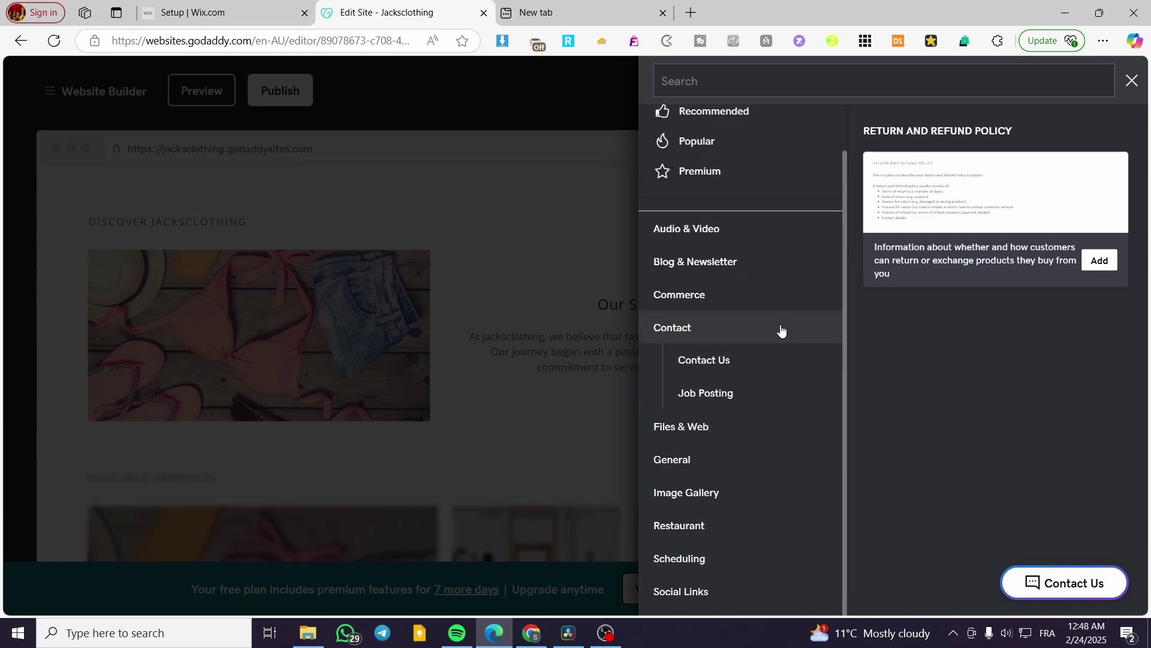
click(758, 364)
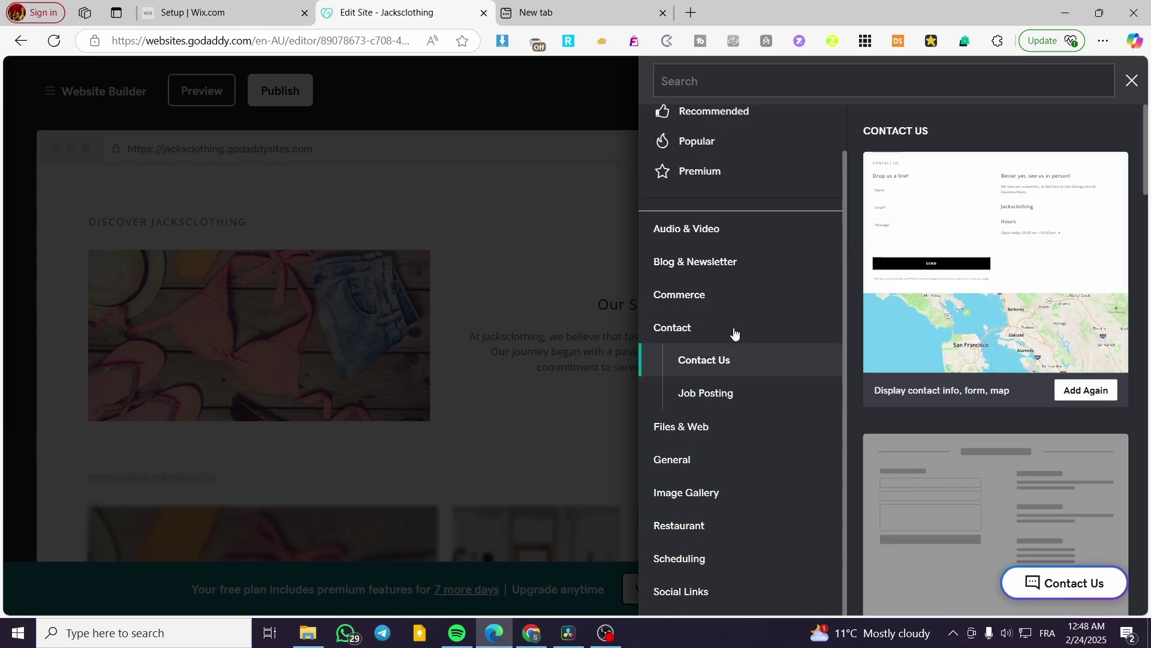
click(708, 393)
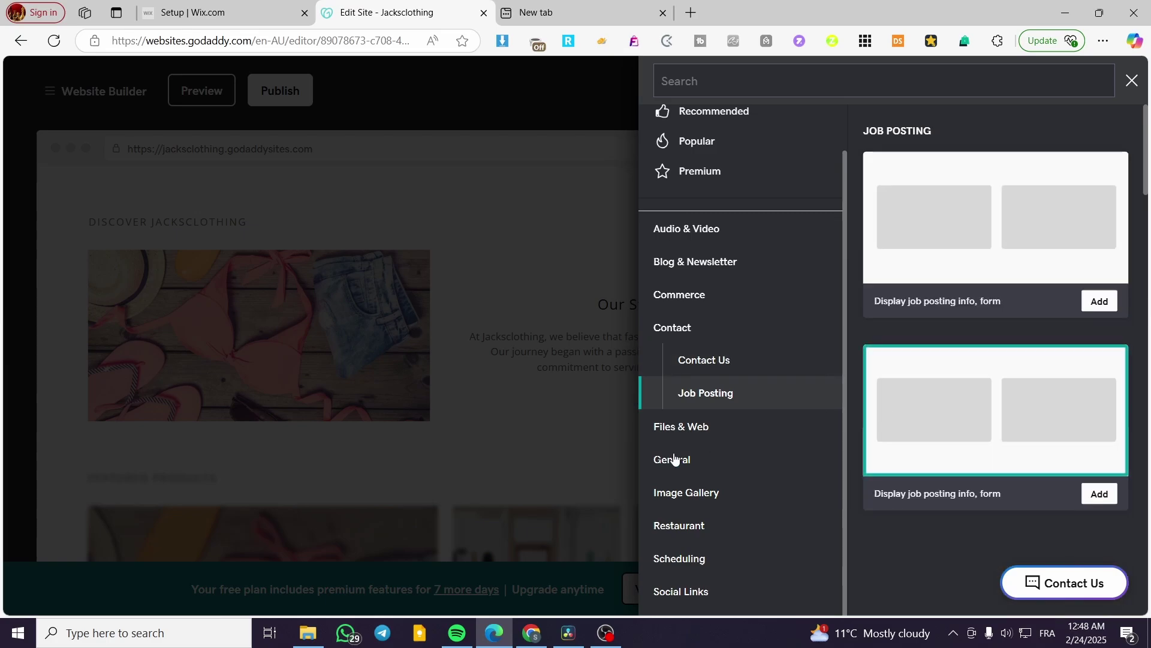
click(722, 428)
click(714, 523)
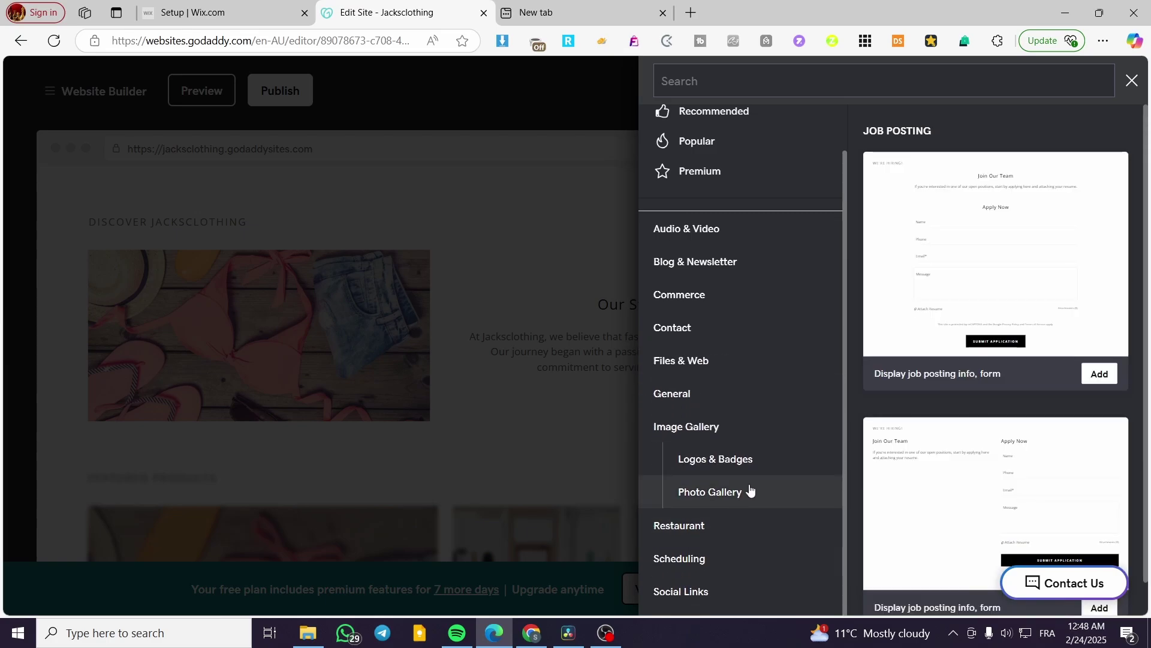
click(1131, 81)
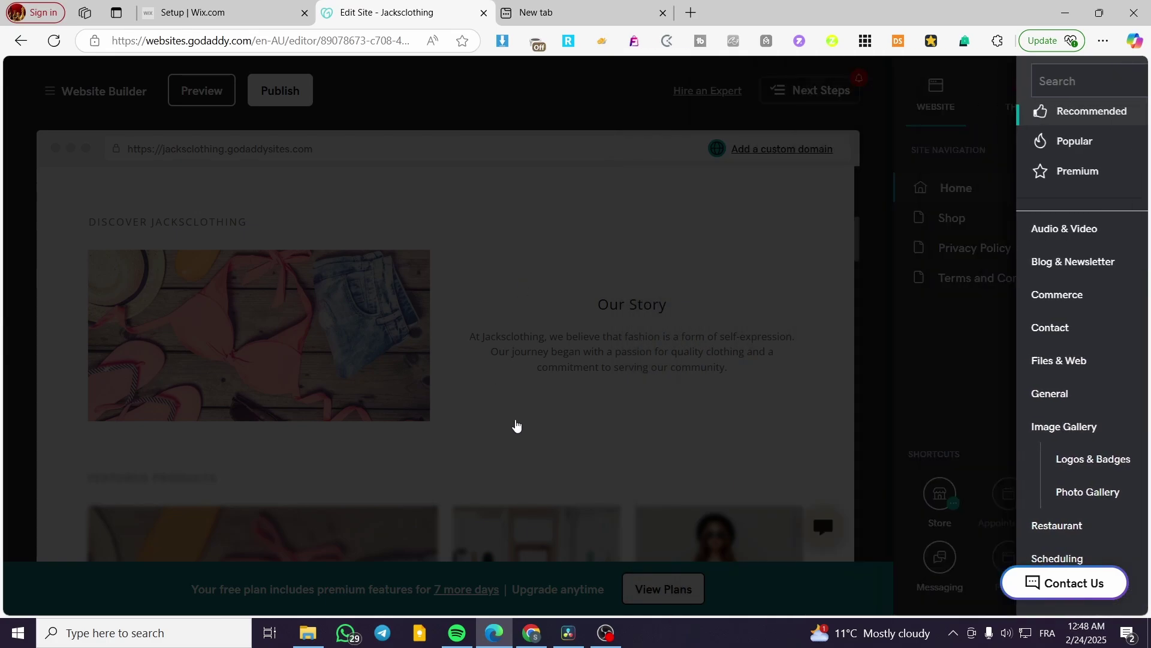
Open the Website Builder side menu and expand its Store options.
scroll(594, 437, up, 5)
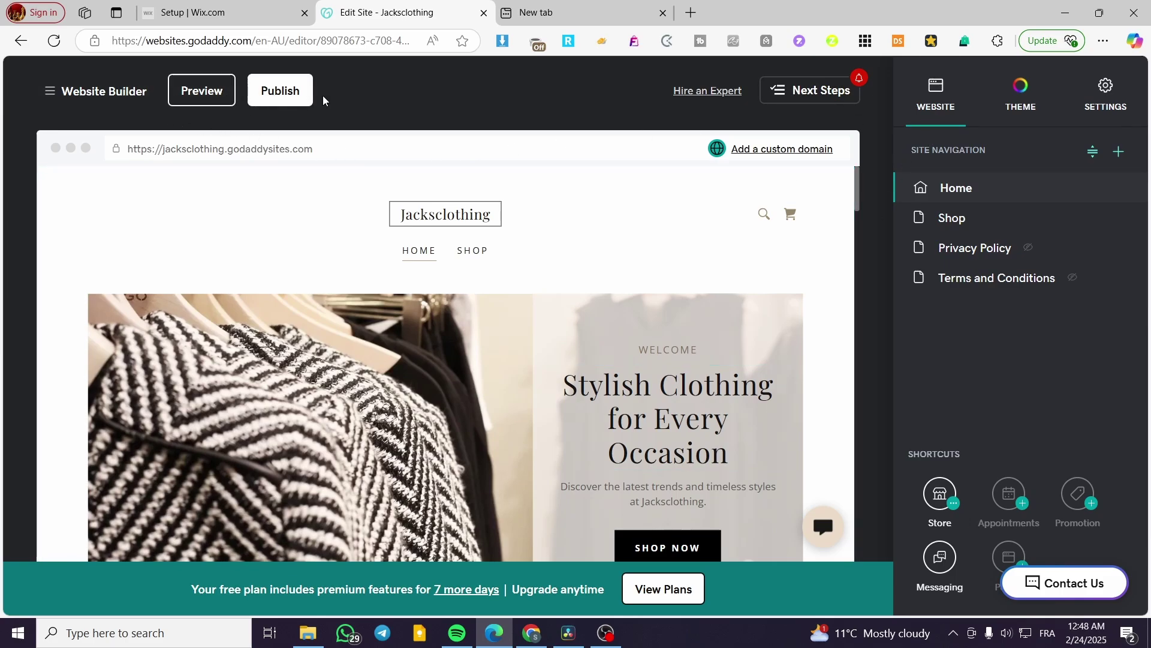
click(57, 96)
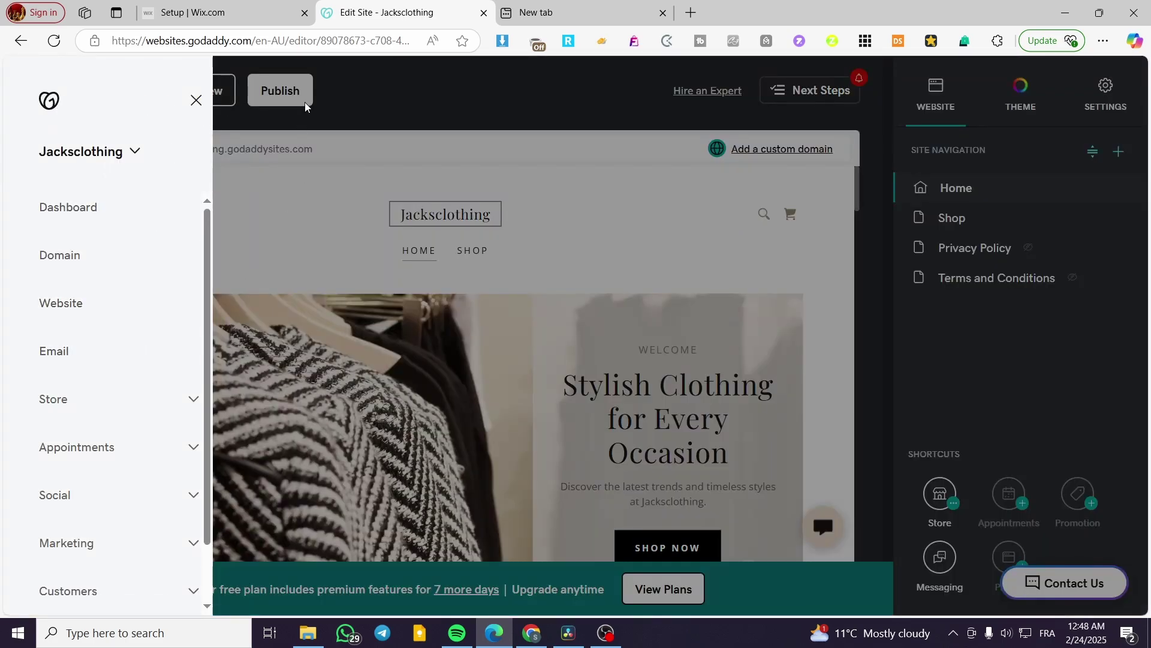
scroll(141, 539, down, 2)
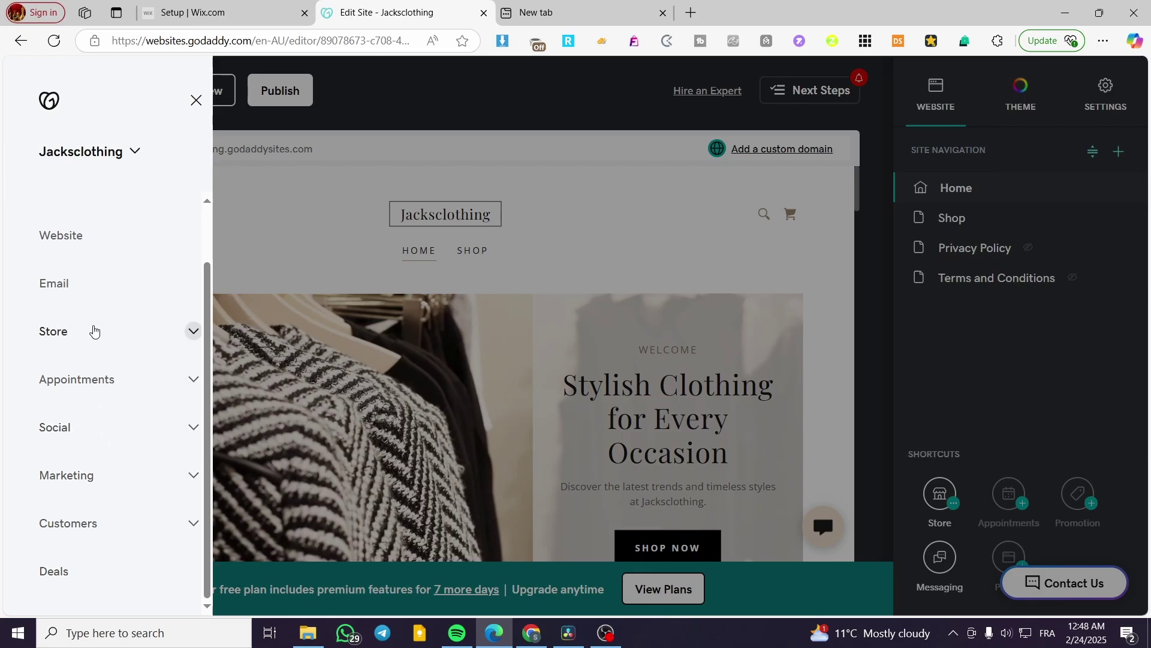
click(182, 330)
Go from Store Settings to the GoDaddy Payments page in the Commerce sidebar.
click(96, 513)
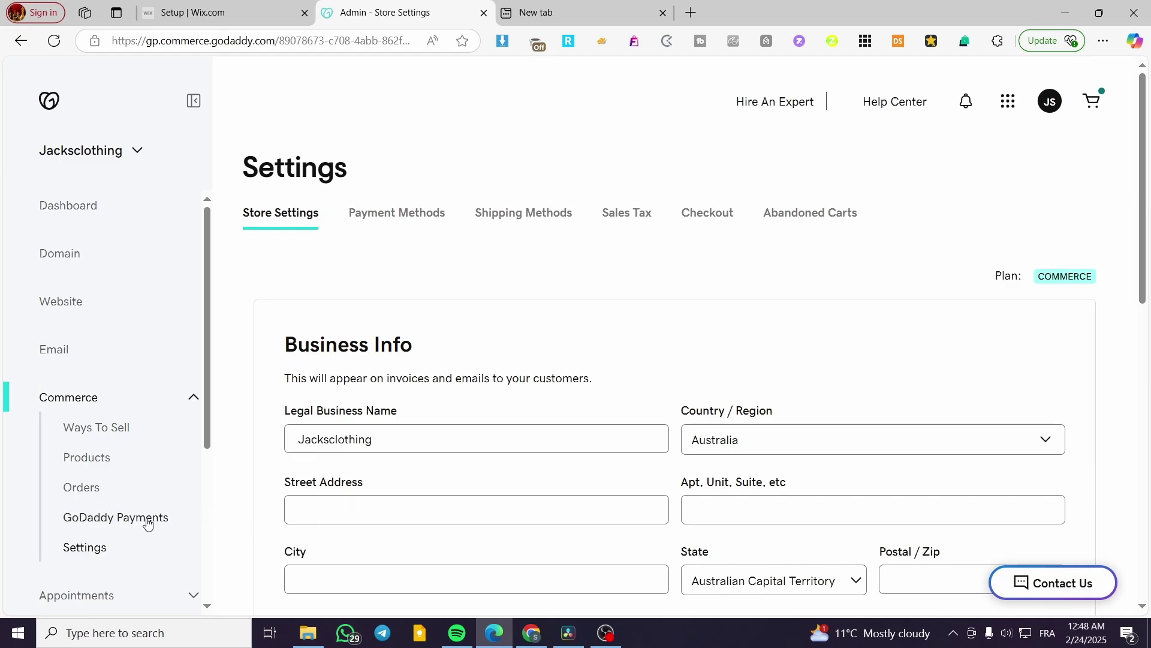
click(96, 544)
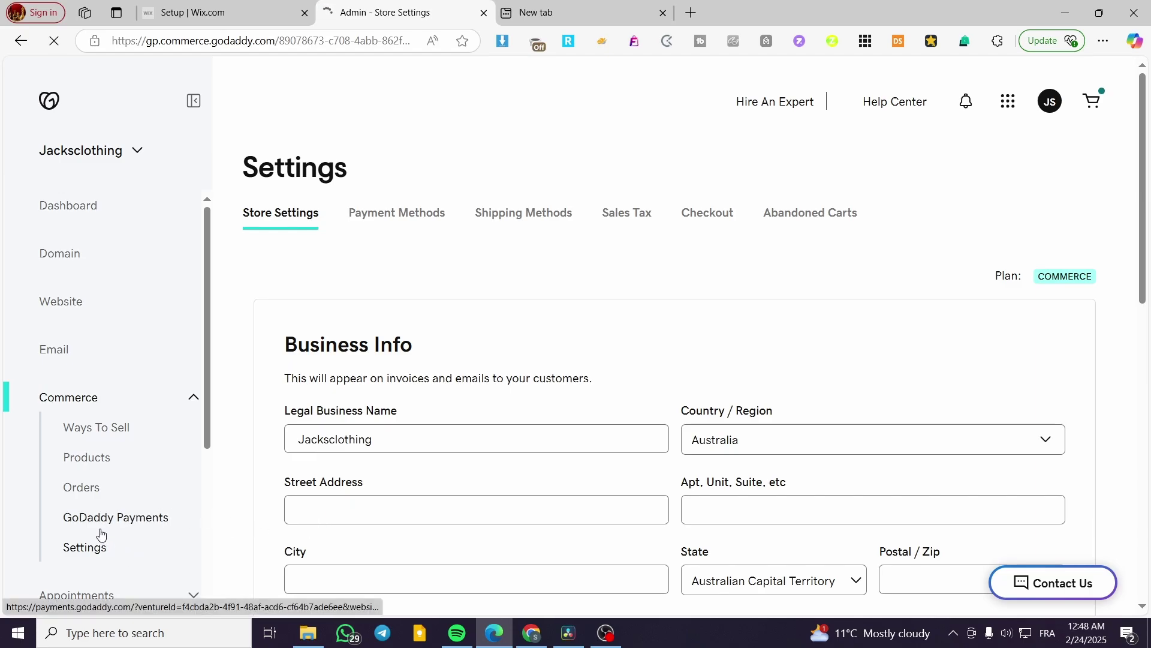
click(101, 532)
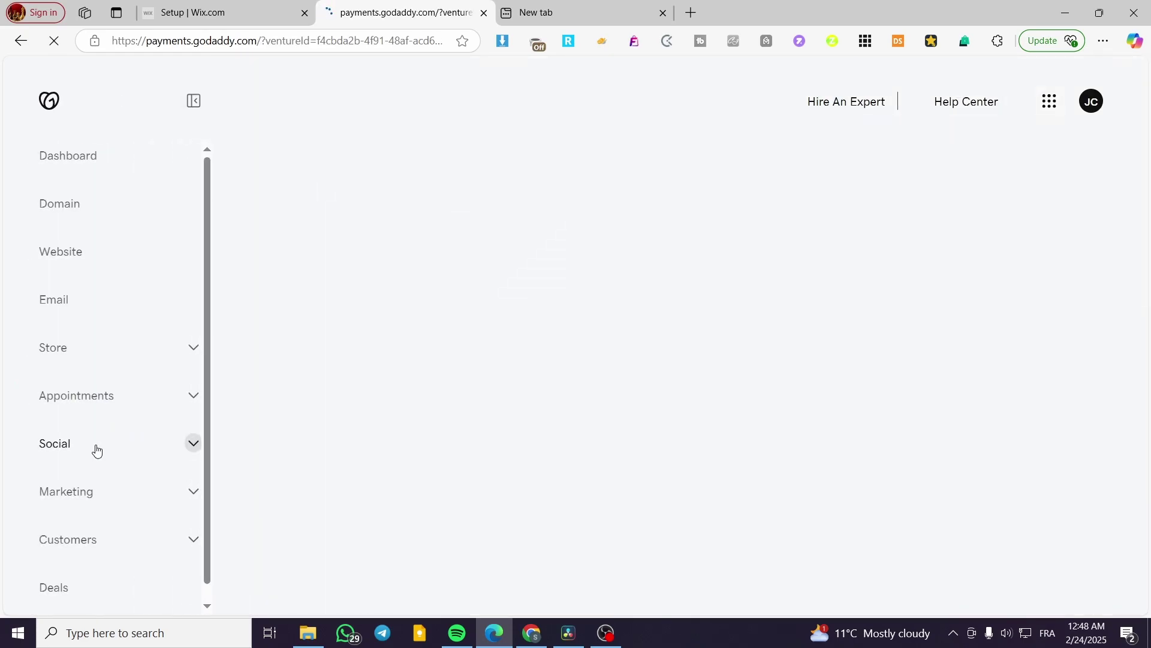